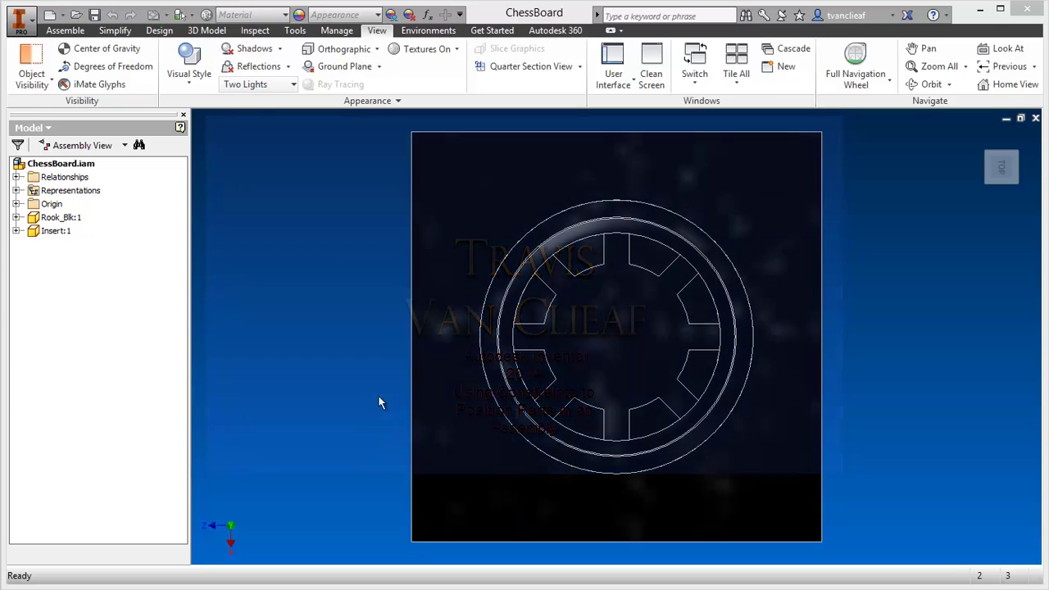
# - Open the Insert_Wht part from the Chess Board folder to inspect it, and close it again to return to the ChessBoard assembly
pyautogui.moveTo(445, 374); pyautogui.dragTo(289, 367, button='middle')
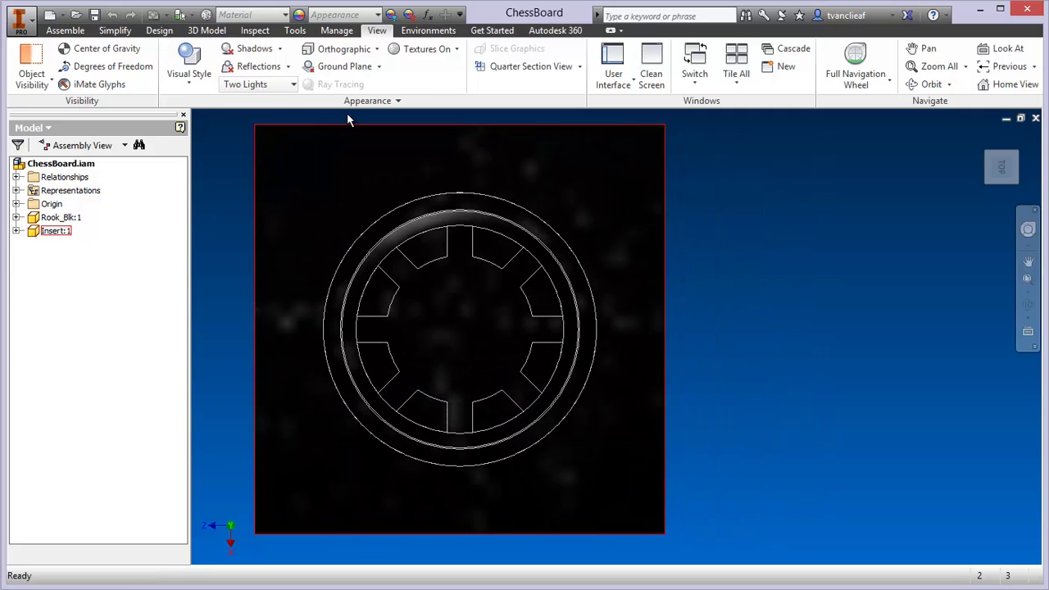
pyautogui.scroll(-3, 298, 184)
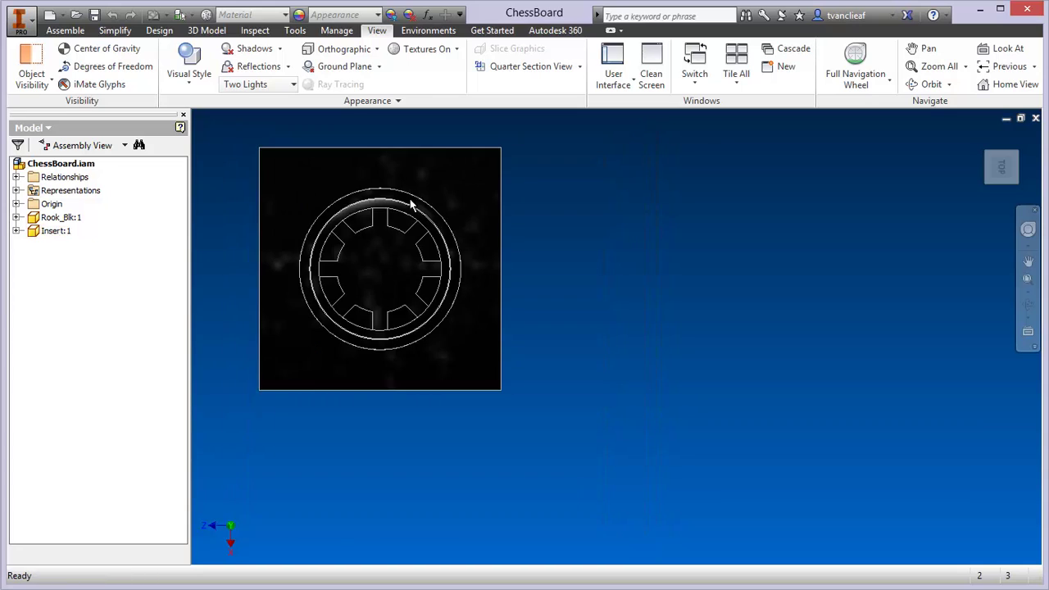
pyautogui.moveTo(510, 213); pyautogui.dragTo(506, 231, button='middle')
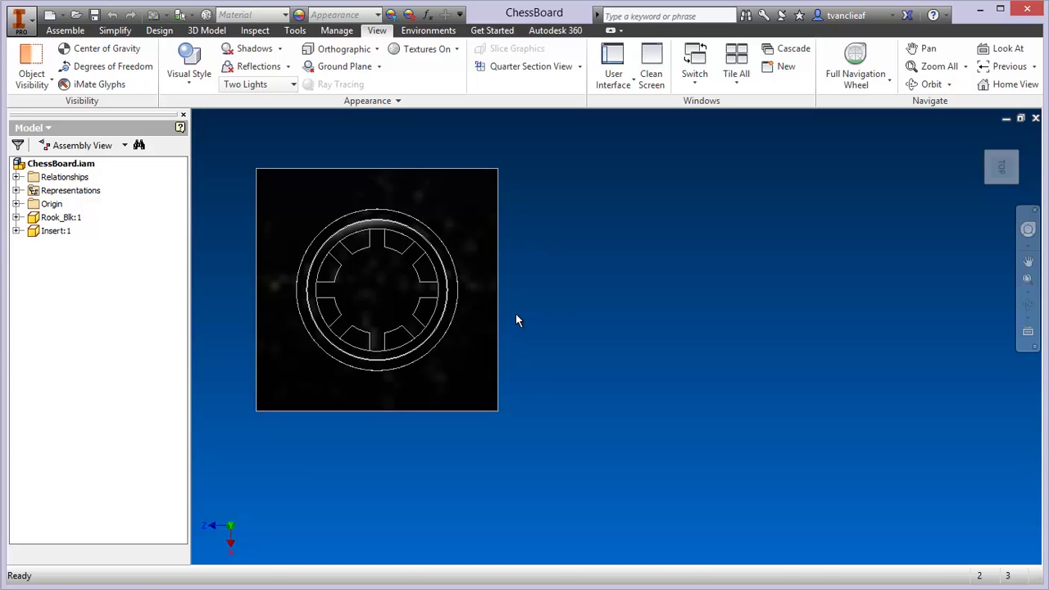
pyautogui.click(20, 20)
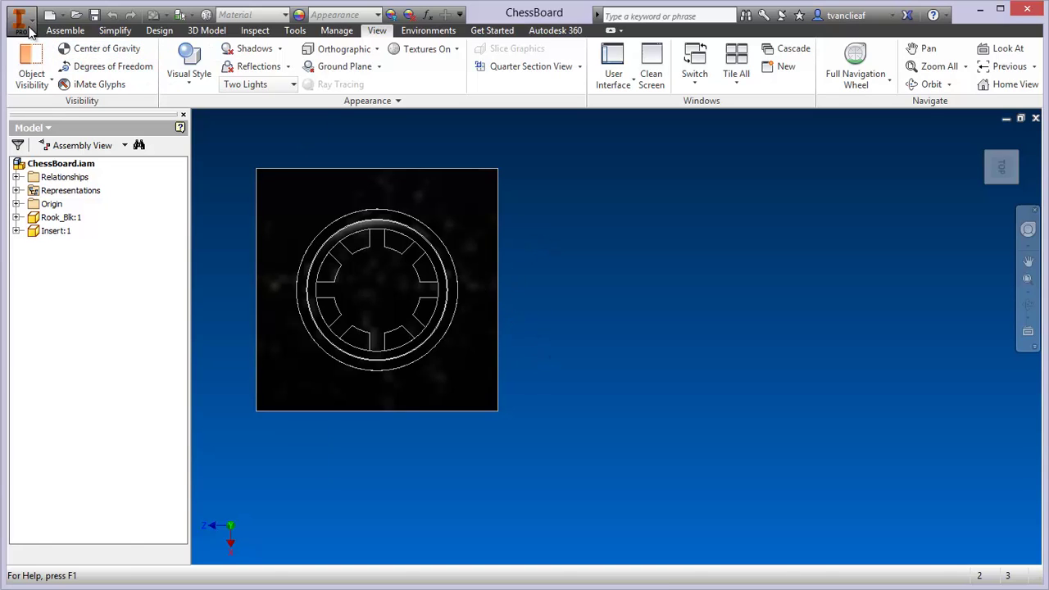
pyautogui.click(46, 134)
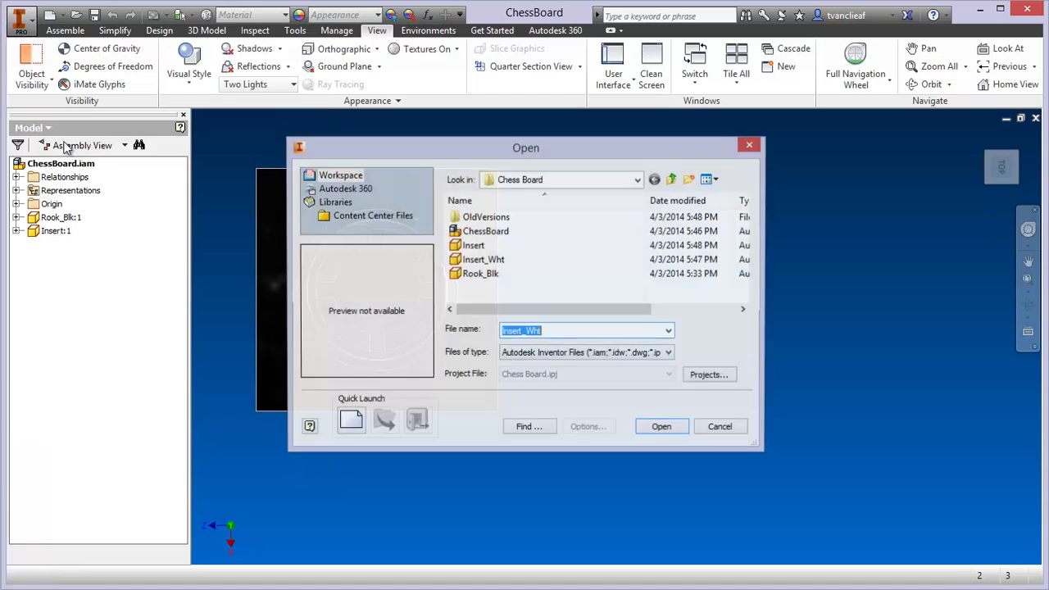
pyautogui.click(480, 247)
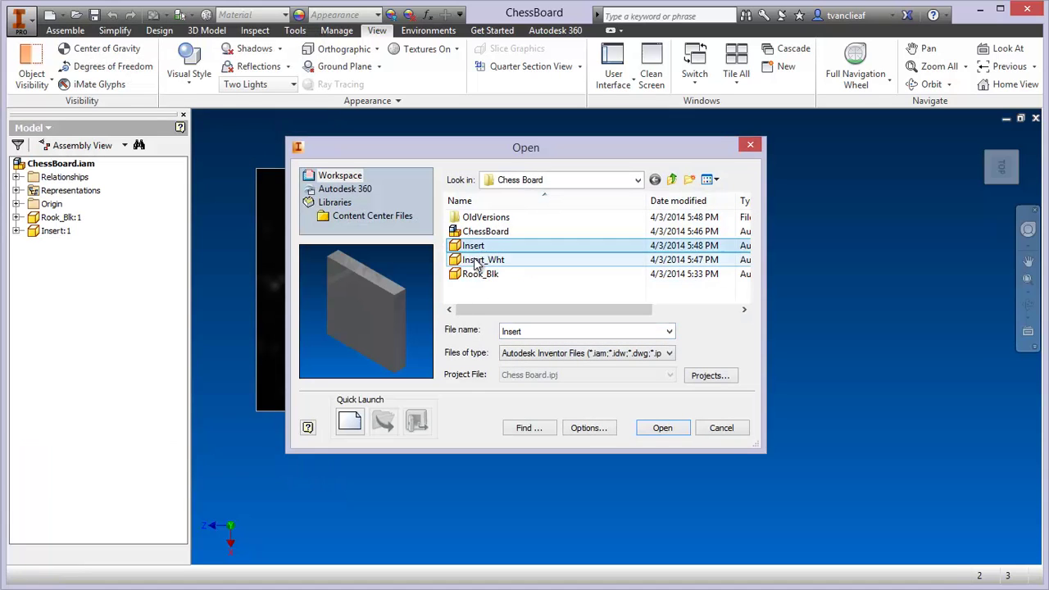
pyautogui.click(477, 260)
pyautogui.click(473, 248)
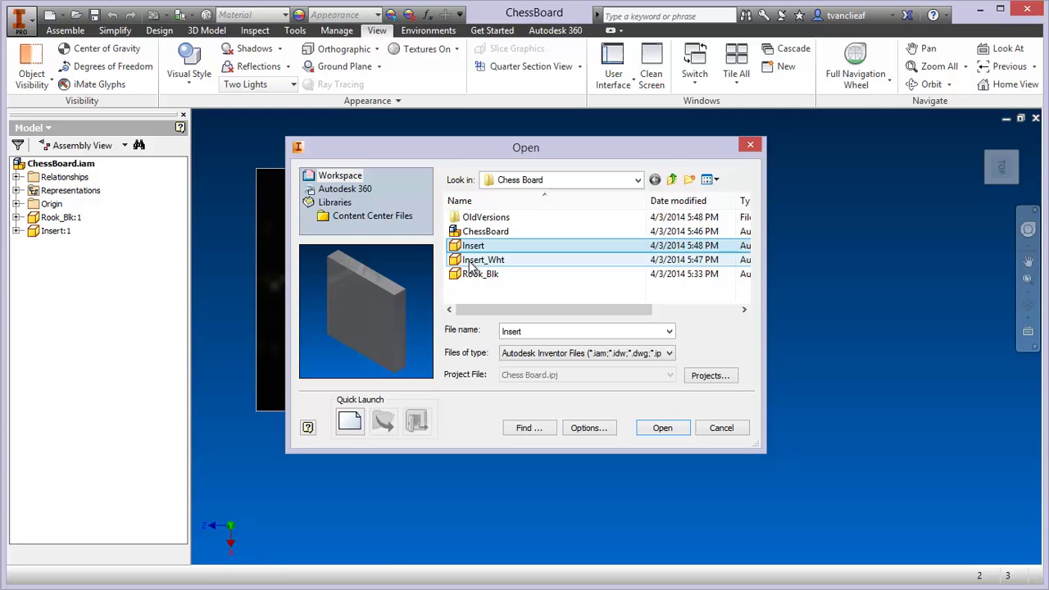
pyautogui.click(476, 247)
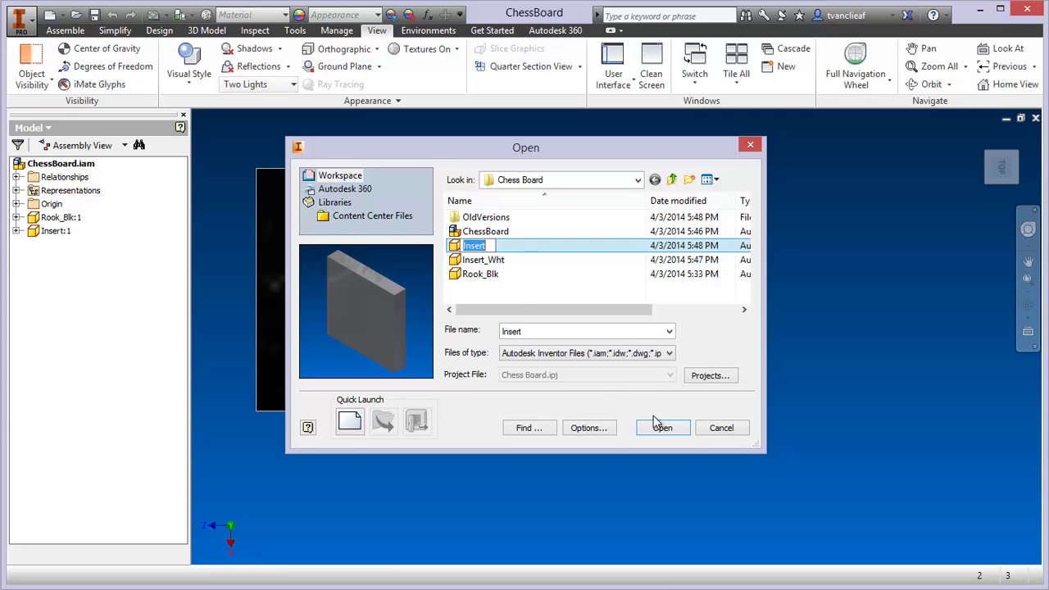
pyautogui.click(484, 259)
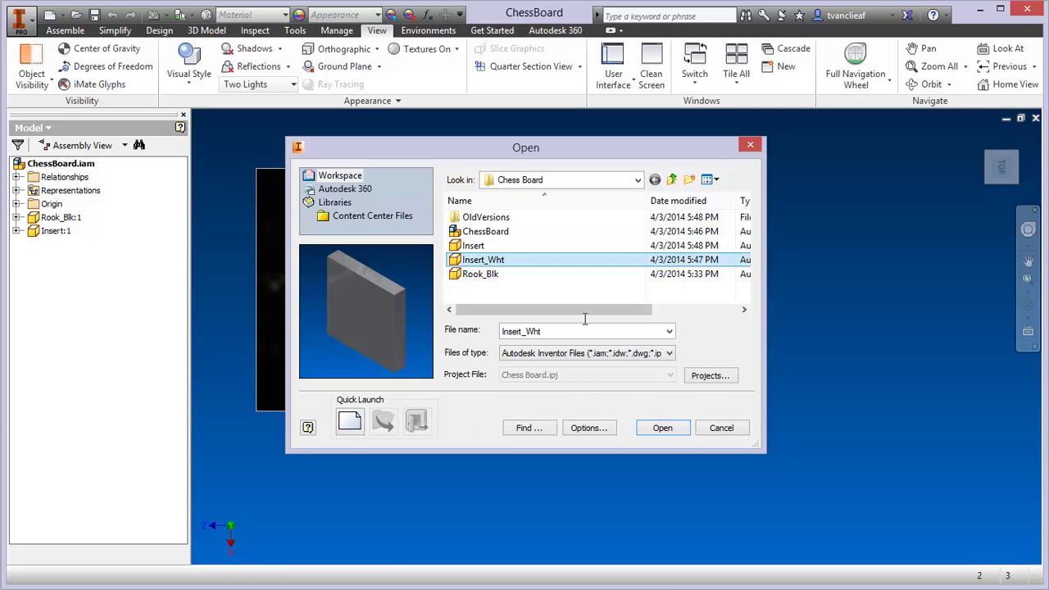
pyautogui.click(653, 430)
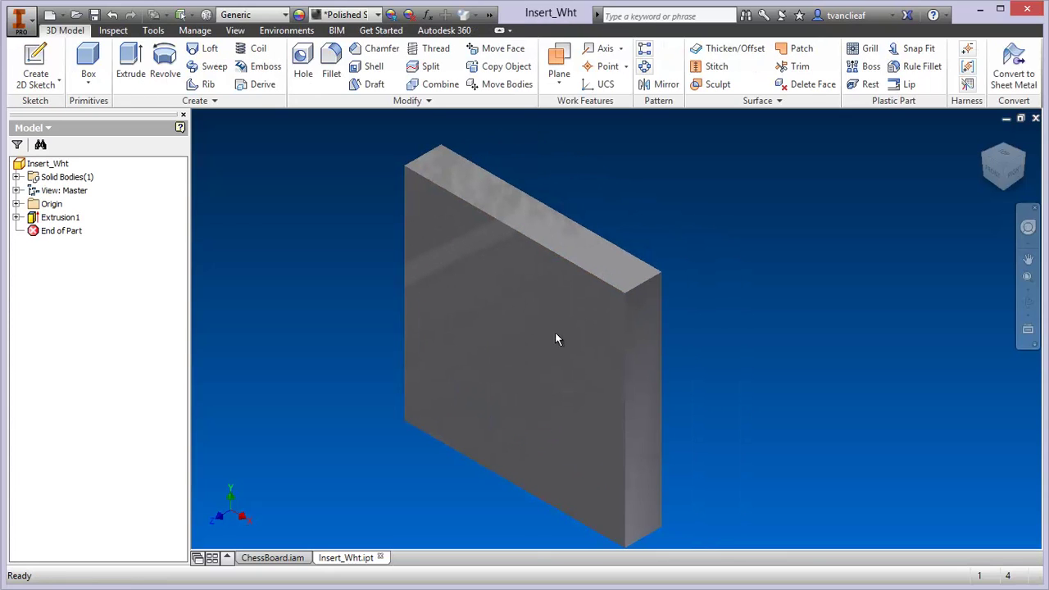
pyautogui.moveTo(556, 338); pyautogui.dragTo(570, 314, button='middle')
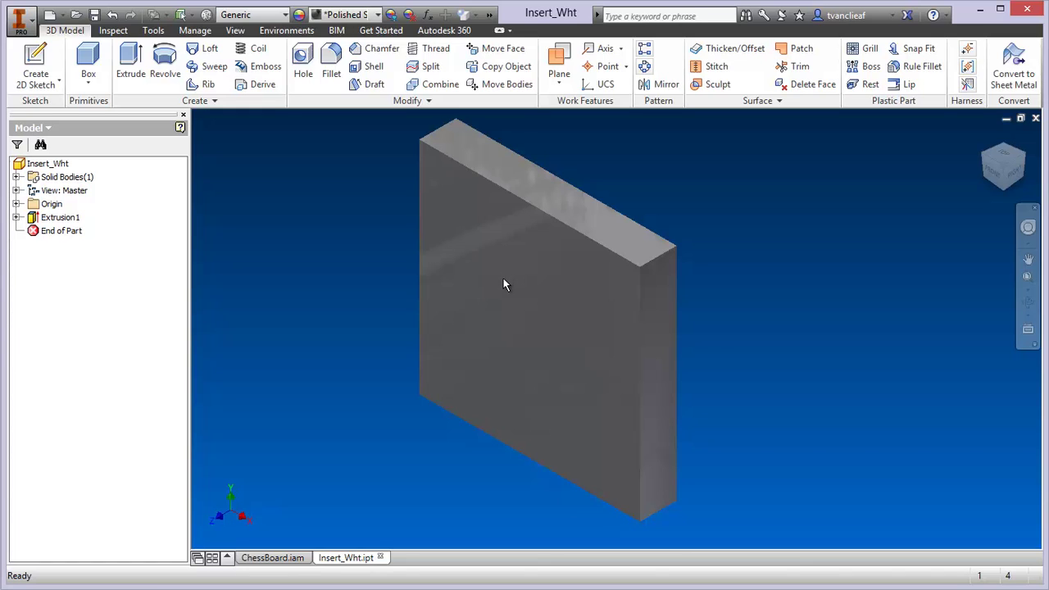
pyautogui.click(1033, 120)
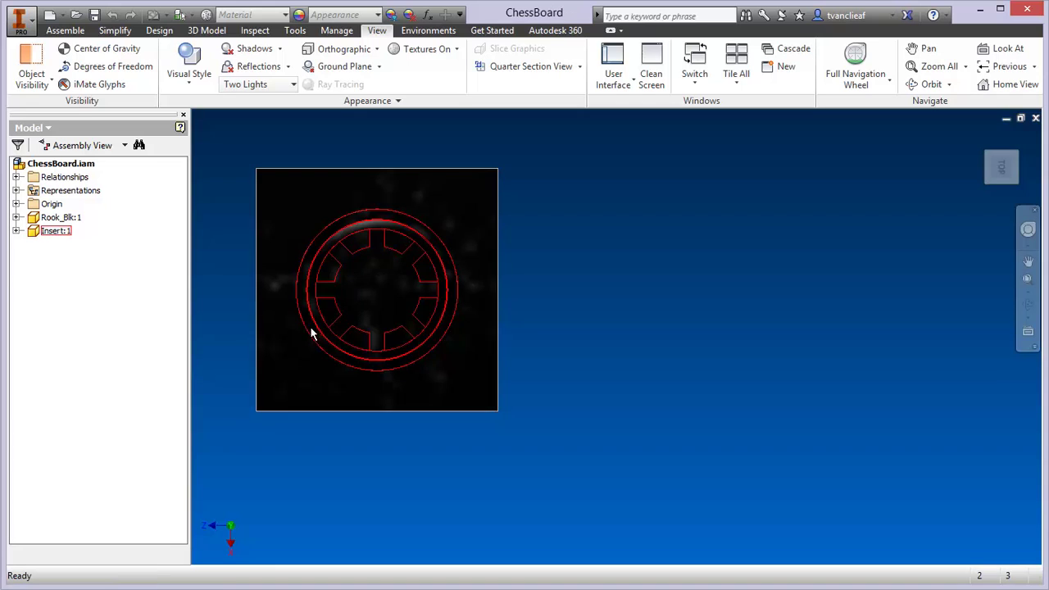
# - Place one instance of the Insert_Wht part in the assembly, in open space beside the black insert carrying the rook
pyautogui.moveTo(312, 246); pyautogui.dragTo(313, 264, button='middle')
pyautogui.click(50, 31)
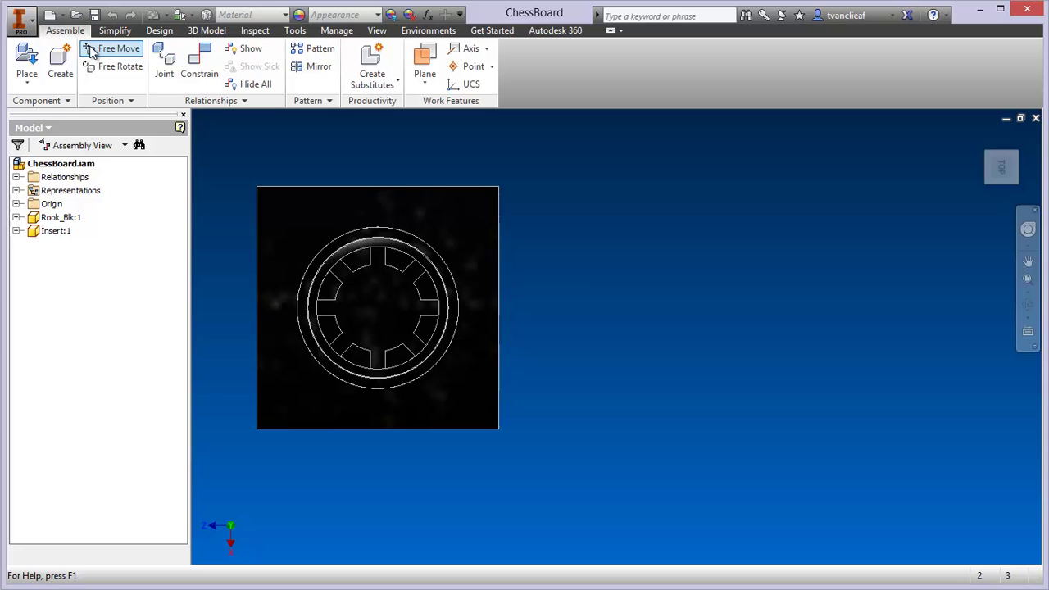
pyautogui.click(987, 181)
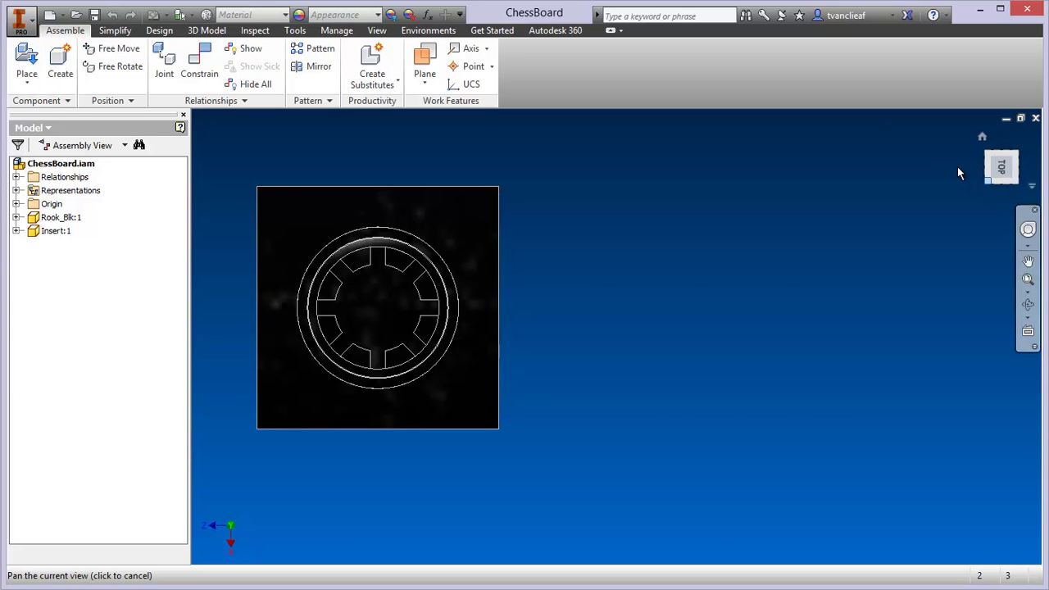
pyautogui.moveTo(616, 194); pyautogui.dragTo(510, 235, button='middle')
pyautogui.scroll(3, 471, 223)
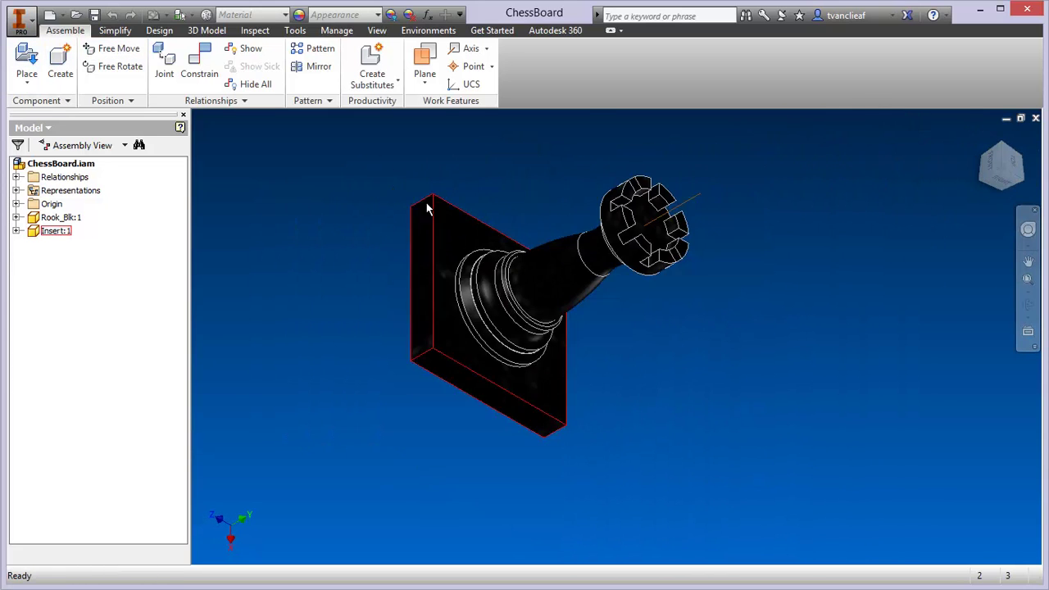
pyautogui.scroll(3, 414, 208)
pyautogui.moveTo(413, 208); pyautogui.dragTo(640, 243, button='middle')
pyautogui.click(28, 83)
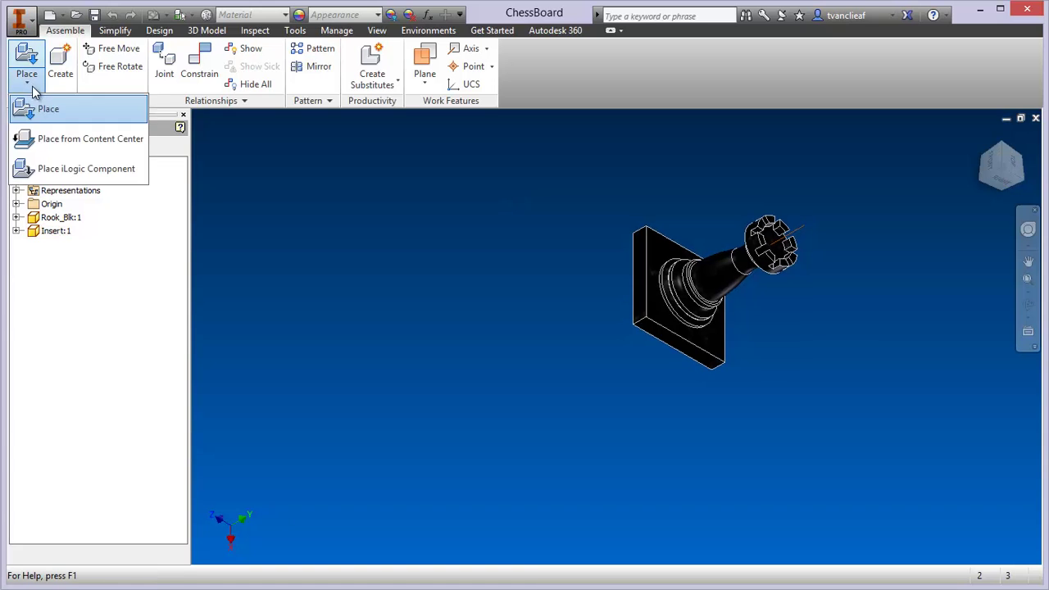
pyautogui.click(33, 108)
pyautogui.click(482, 259)
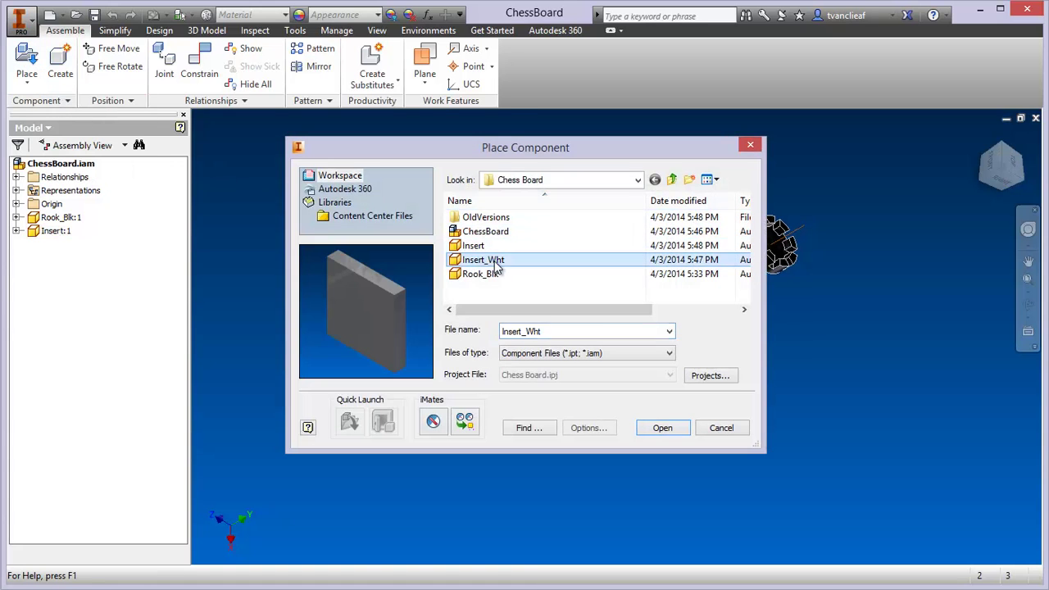
pyautogui.click(663, 427)
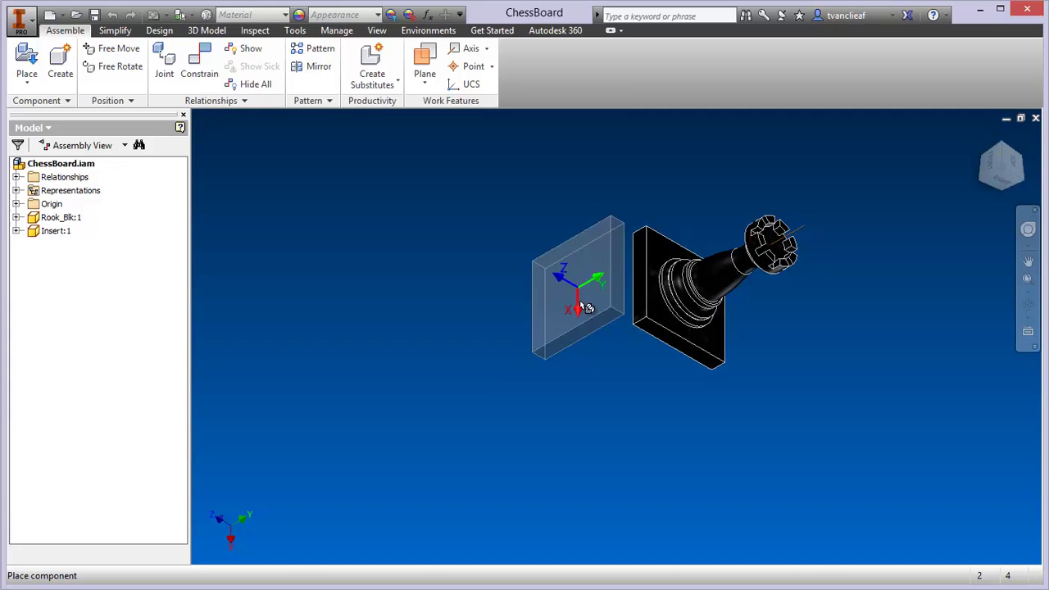
pyautogui.click(497, 313)
pyautogui.rightClick(561, 381)
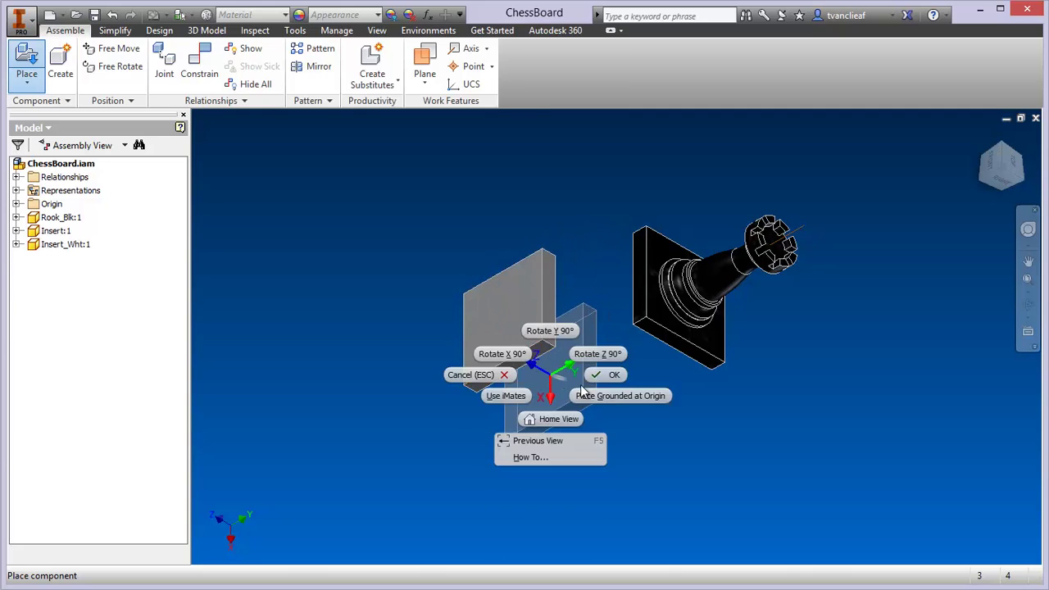
pyautogui.click(607, 378)
# - Apply a flush constraint between a narrow edge face of the white insert and the facing side face of the black insert
pyautogui.moveTo(579, 337); pyautogui.dragTo(615, 346, button='middle')
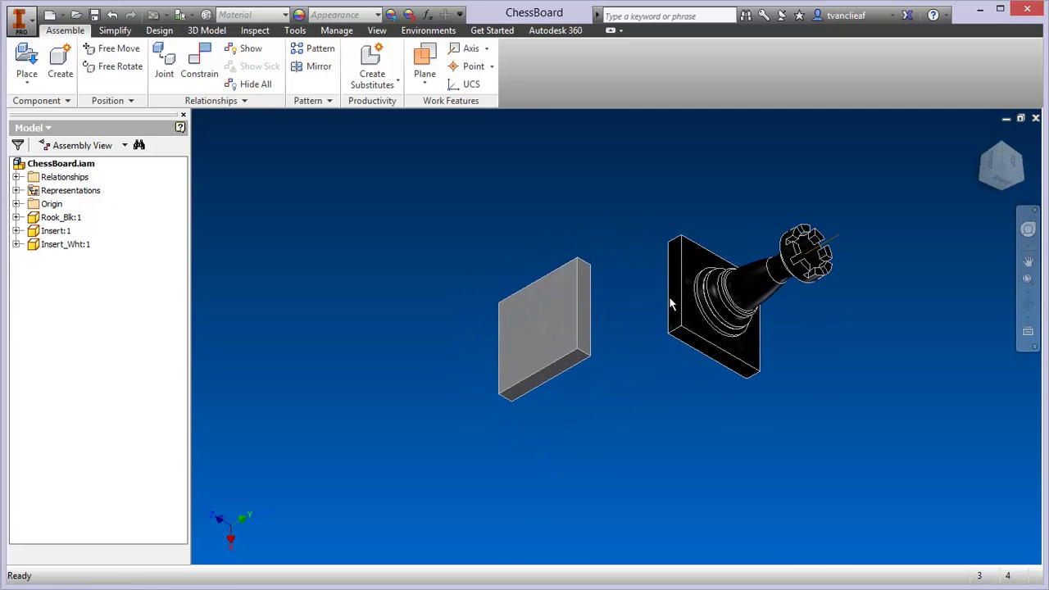
pyautogui.moveTo(592, 289); pyautogui.dragTo(486, 306, button='middle')
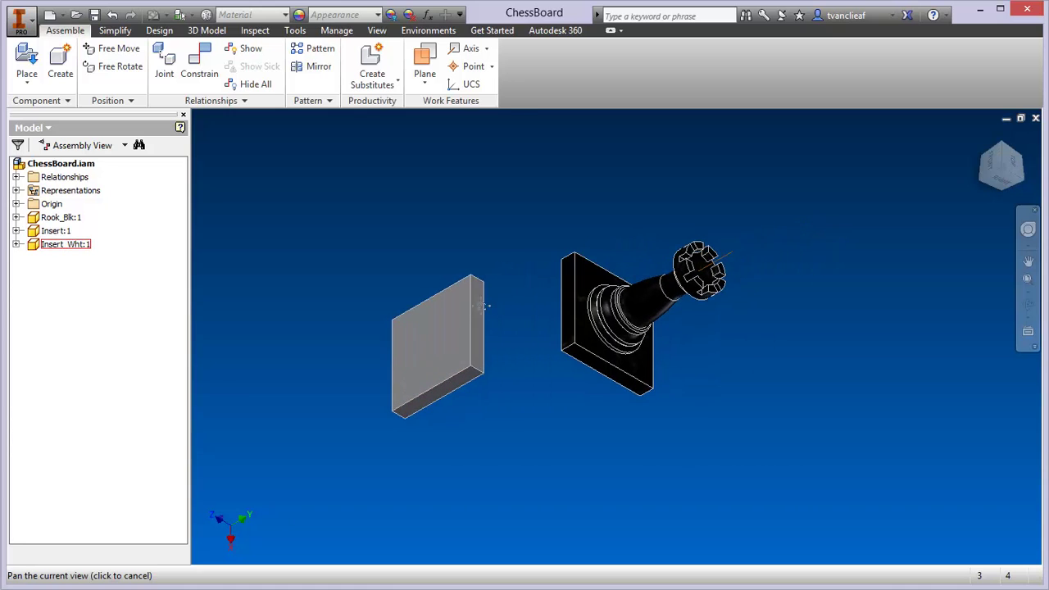
pyautogui.moveTo(980, 161); pyautogui.dragTo(973, 188)
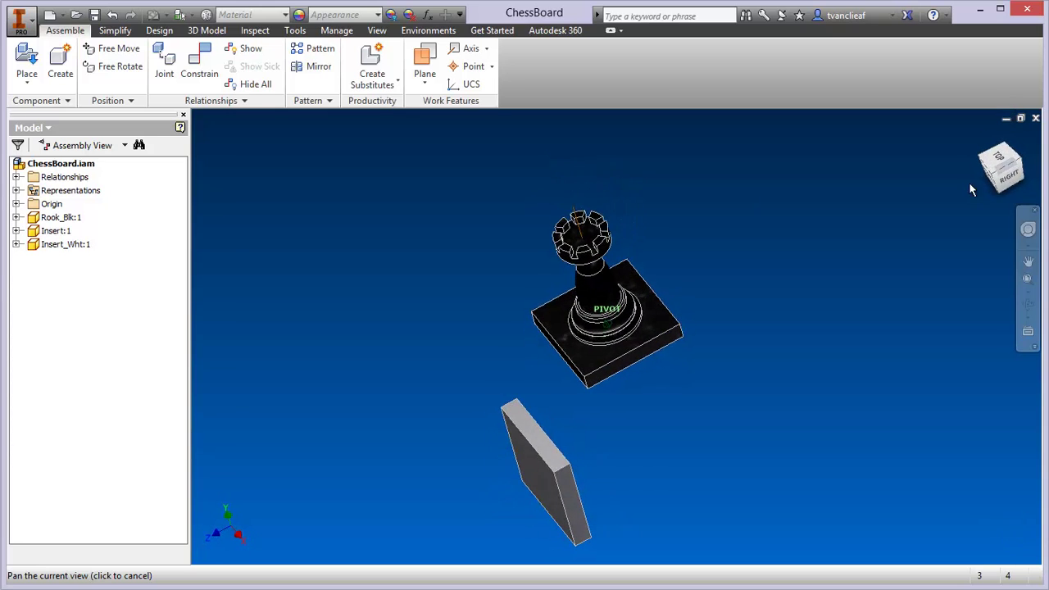
pyautogui.moveTo(408, 368); pyautogui.dragTo(313, 340, button='middle')
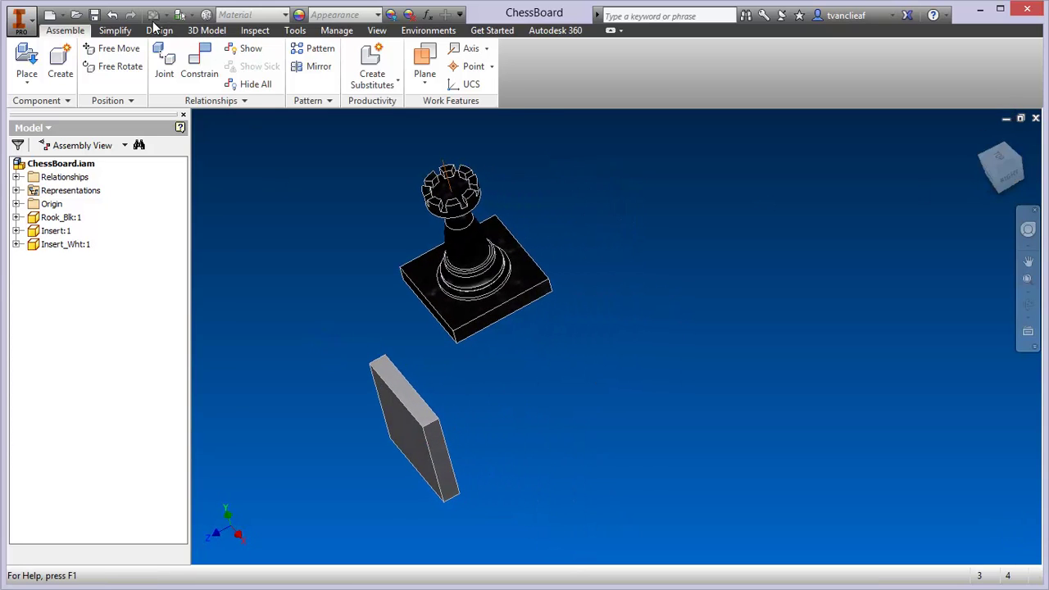
pyautogui.click(200, 81)
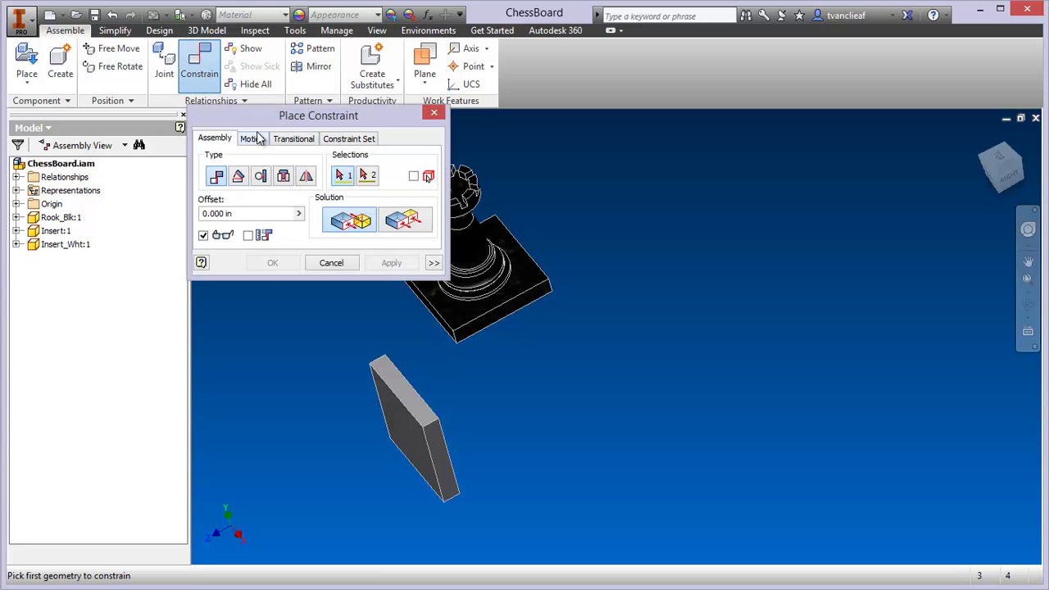
pyautogui.moveTo(369, 122); pyautogui.dragTo(779, 156)
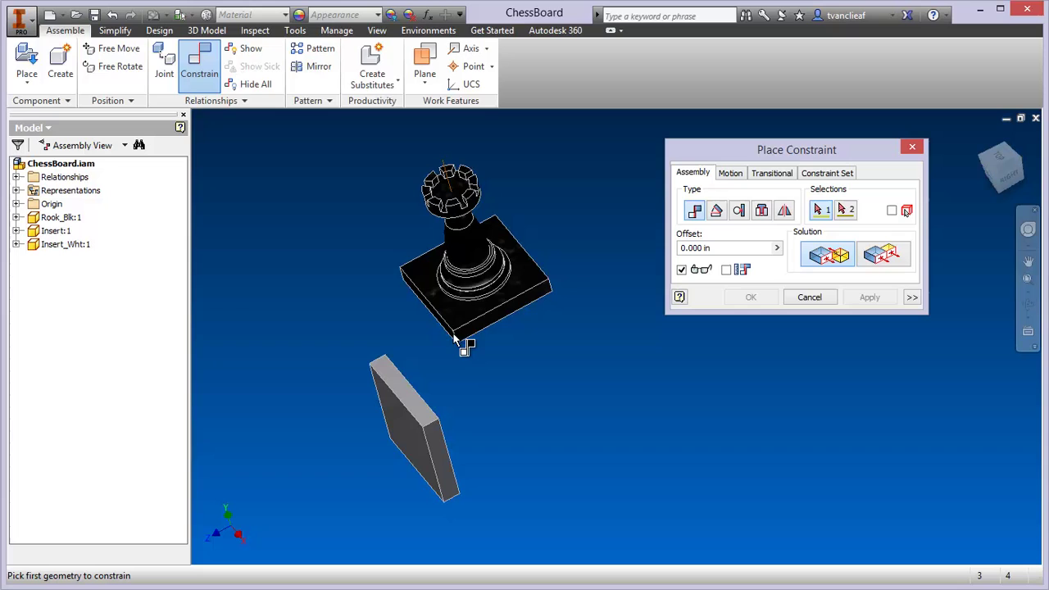
pyautogui.click(447, 457)
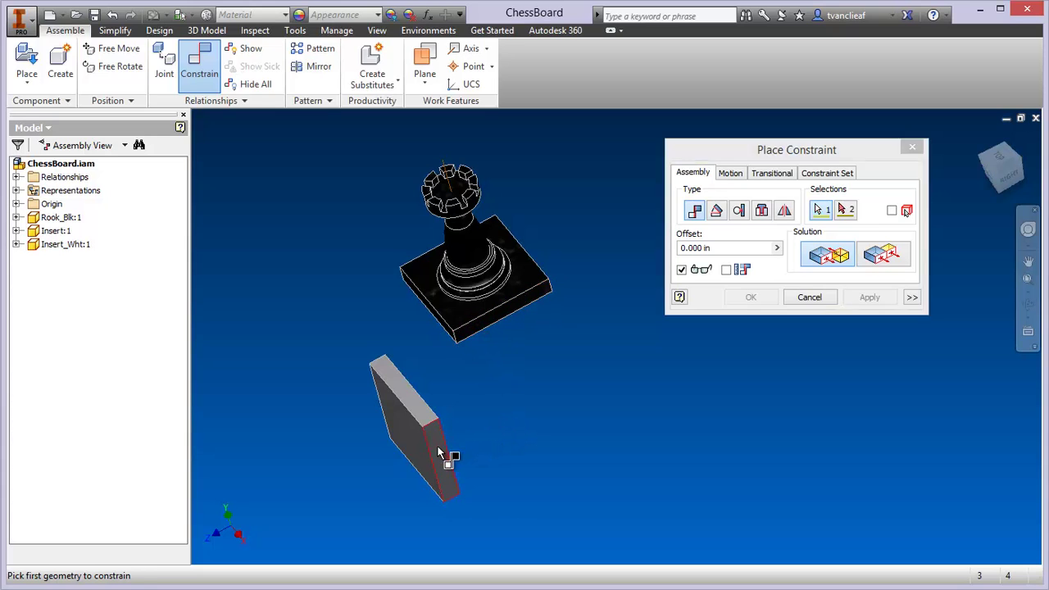
pyautogui.click(524, 305)
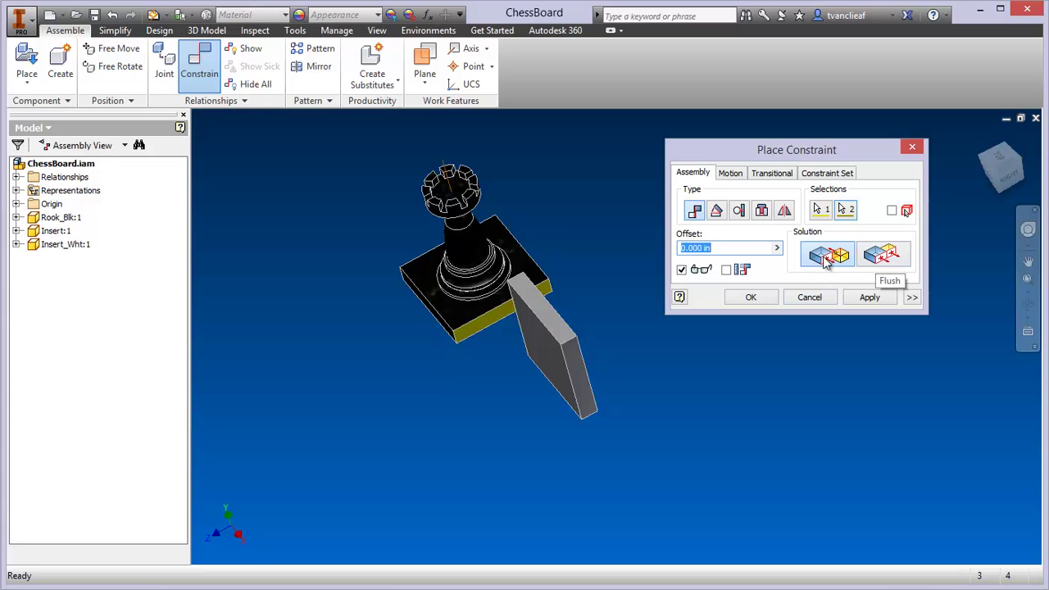
pyautogui.moveTo(557, 288); pyautogui.dragTo(472, 332, button='middle')
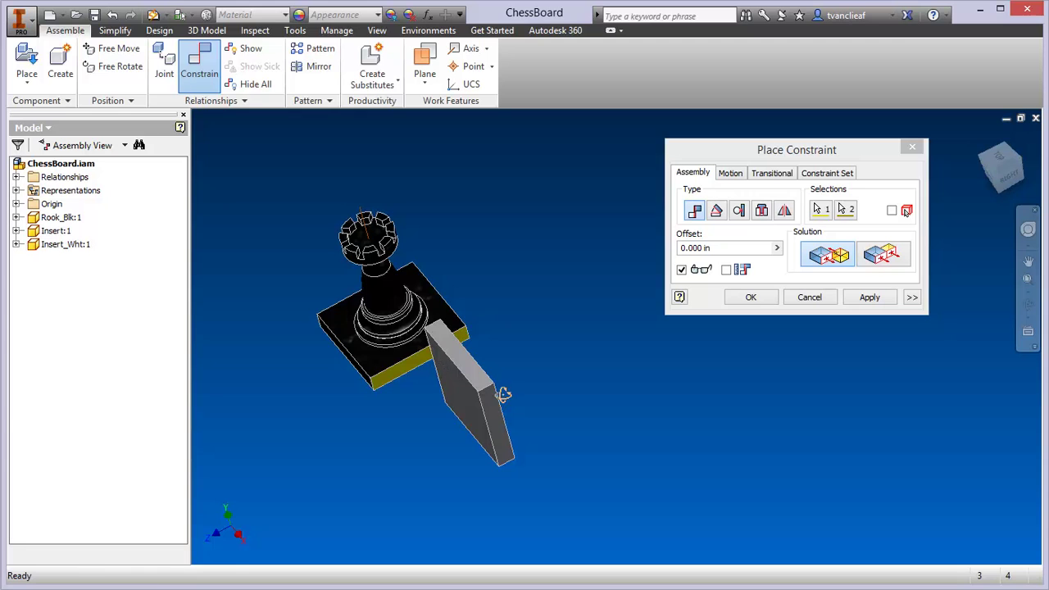
pyautogui.keyDown('shift'); pyautogui.moveTo(503, 395); pyautogui.dragTo(542, 372, button='middle'); pyautogui.keyUp('shift')
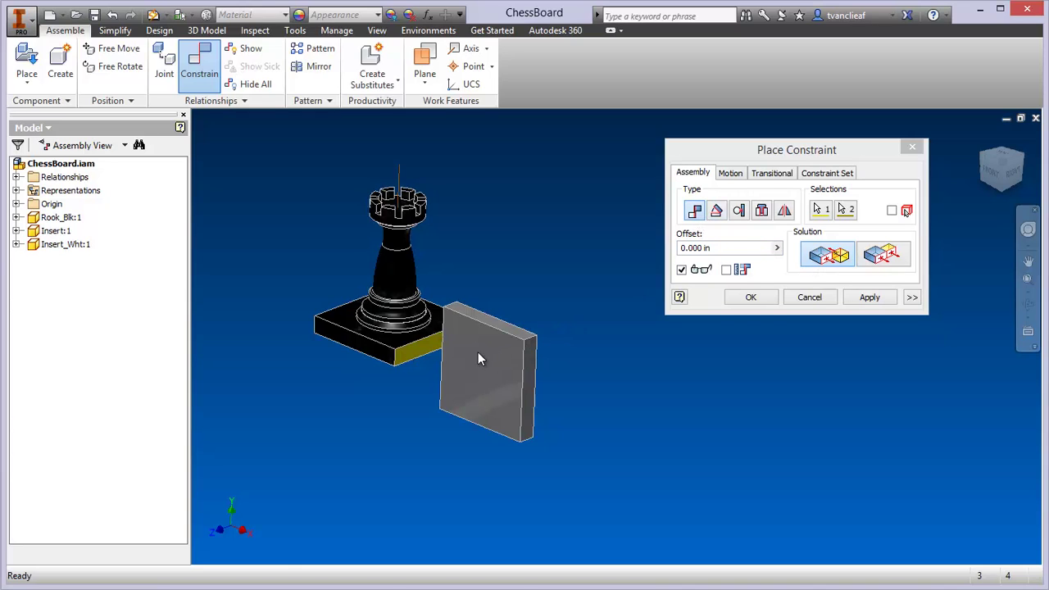
pyautogui.click(882, 259)
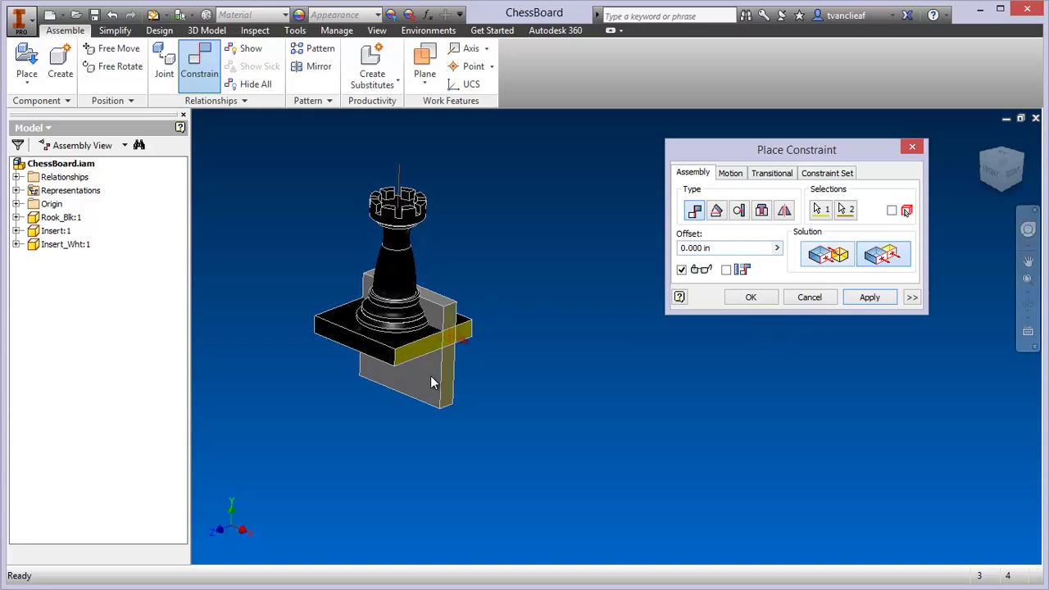
pyautogui.click(870, 298)
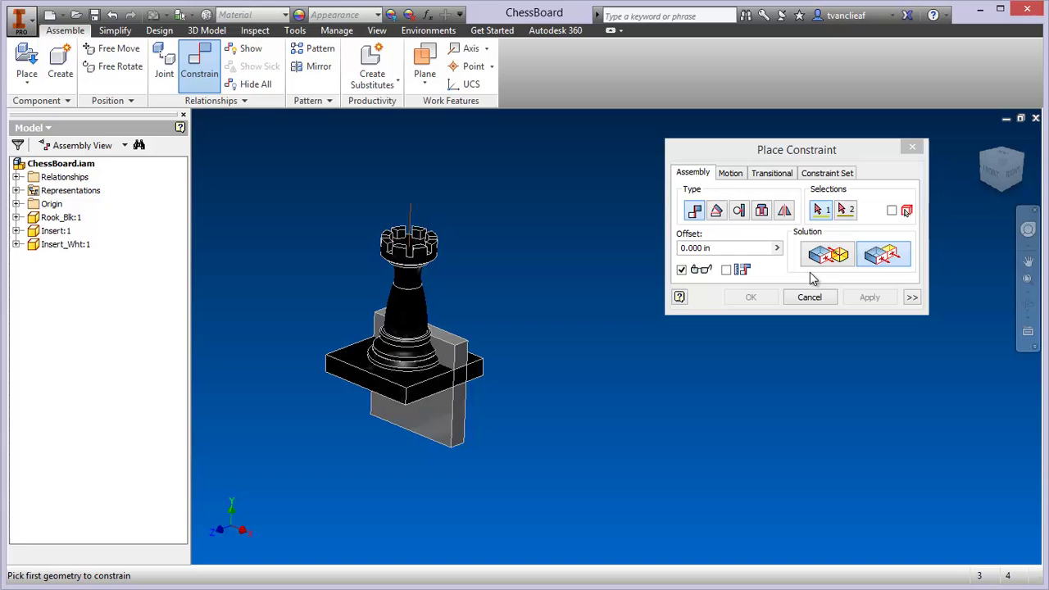
# - Apply a flush constraint between the white insert's large face and the top face of the black insert under the rook
pyautogui.click(447, 352)
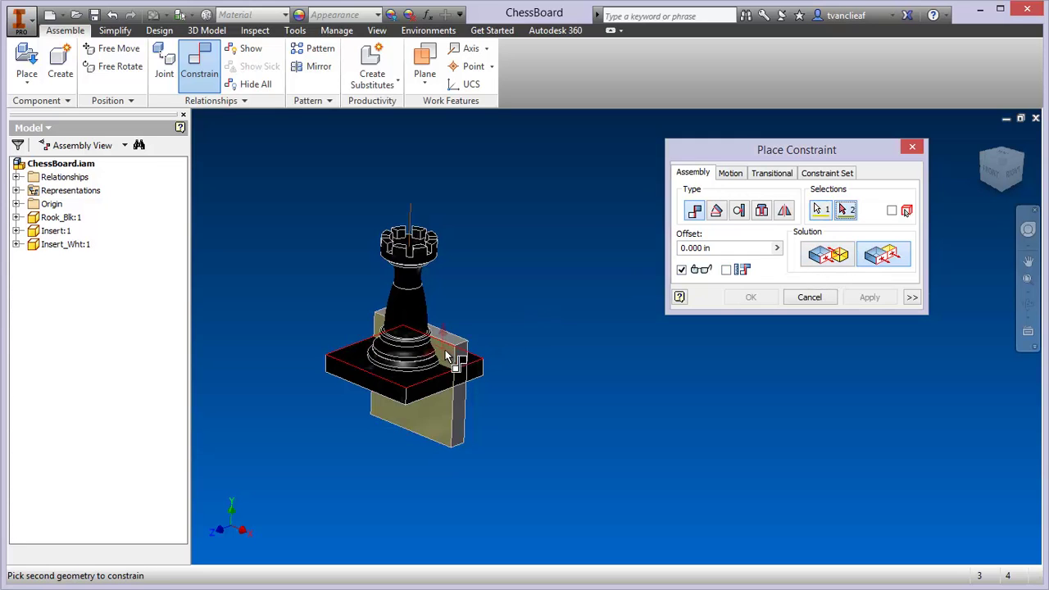
pyautogui.click(411, 385)
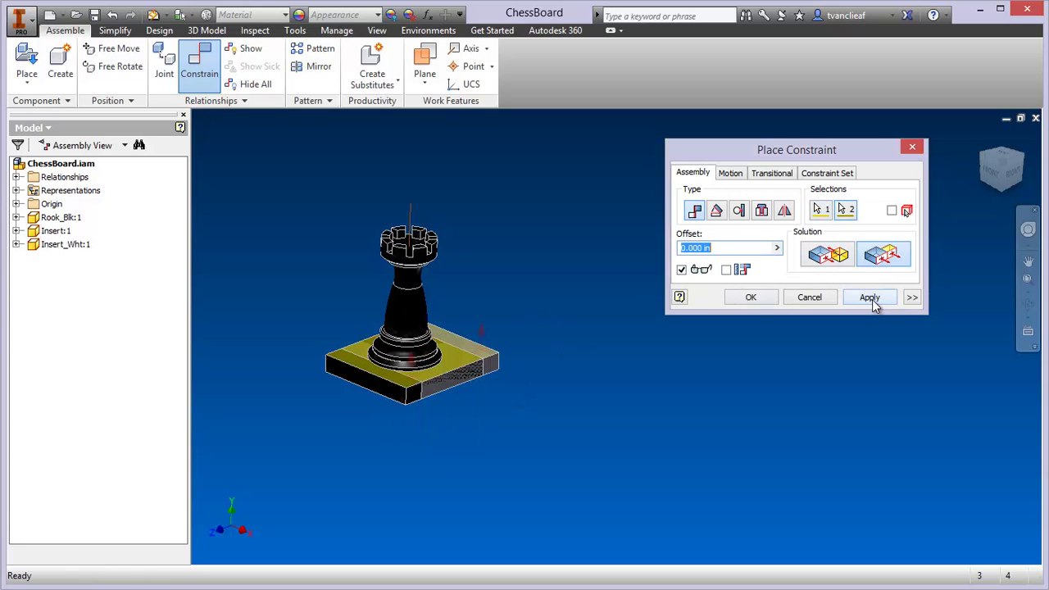
pyautogui.click(870, 297)
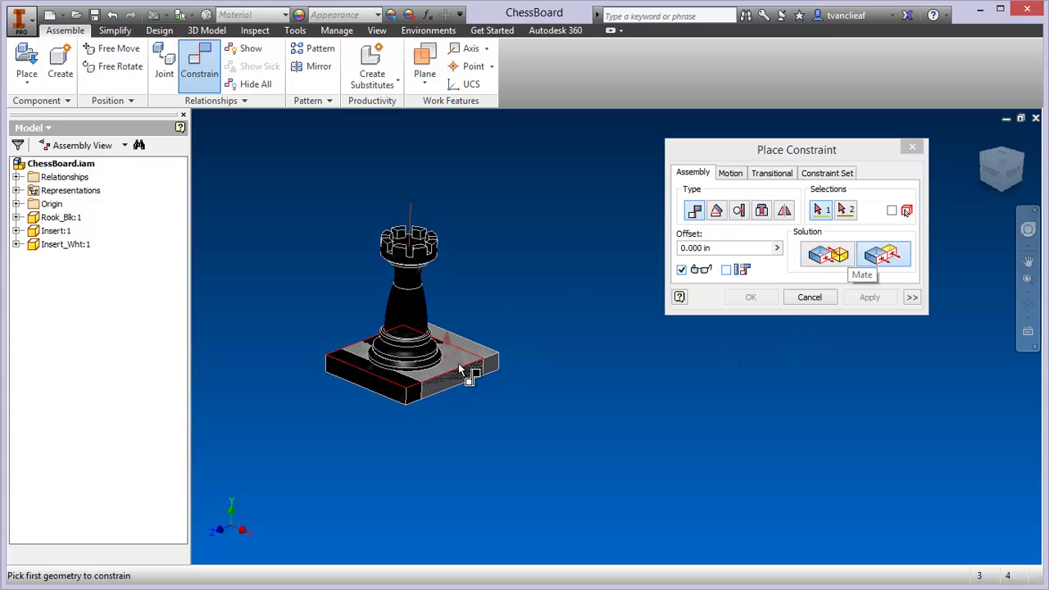
pyautogui.moveTo(495, 348); pyautogui.dragTo(528, 336, button='middle')
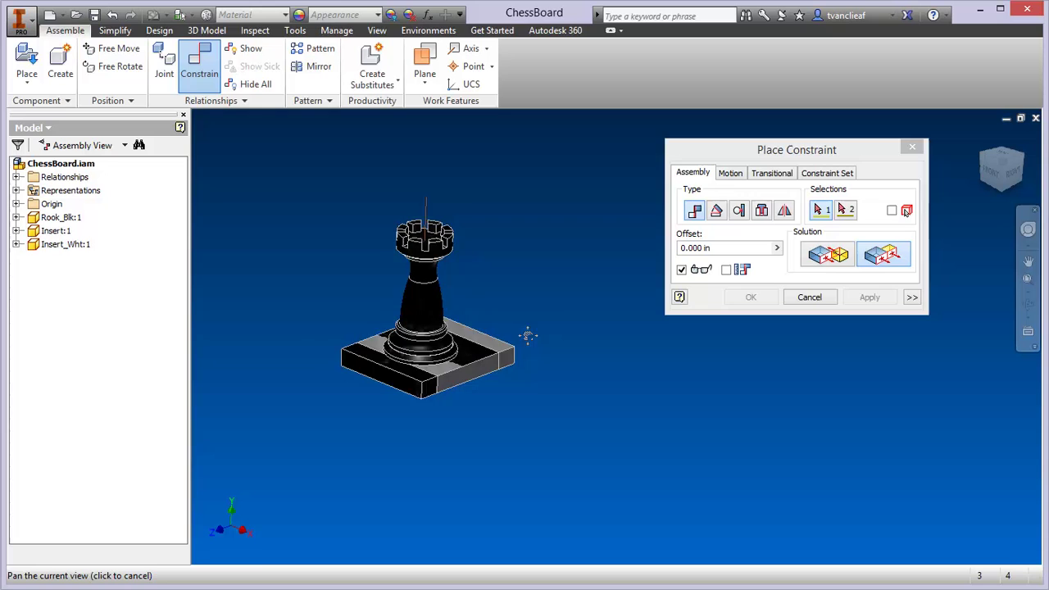
# - Leave the constraint command and move the white insert, the rook and the black insert apart so that their faces are accessible
pyautogui.scroll(-1, 529, 336)
pyautogui.press('Escape')
pyautogui.moveTo(504, 342); pyautogui.dragTo(874, 328)
pyautogui.moveTo(628, 334); pyautogui.dragTo(529, 370, button='middle')
pyautogui.scroll(2, 528, 370)
pyautogui.moveTo(402, 352); pyautogui.dragTo(418, 316)
pyautogui.moveTo(450, 382)
pyautogui.mouseDown()
pyautogui.moveTo(434, 369)
pyautogui.moveTo(450, 390)
pyautogui.mouseUp()
pyautogui.moveTo(480, 393); pyautogui.dragTo(503, 445, button='middle')
pyautogui.scroll(-3, 561, 428)
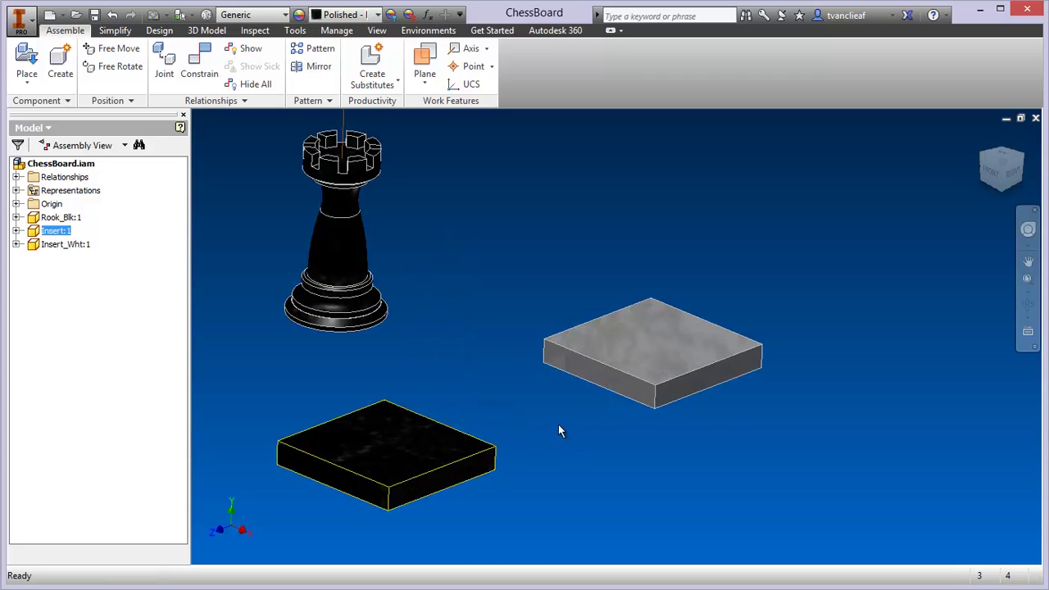
# - Mate the white insert's narrow side face to the black insert's facing side face with zero offset, joining the two squares edge to edge
pyautogui.click(202, 70)
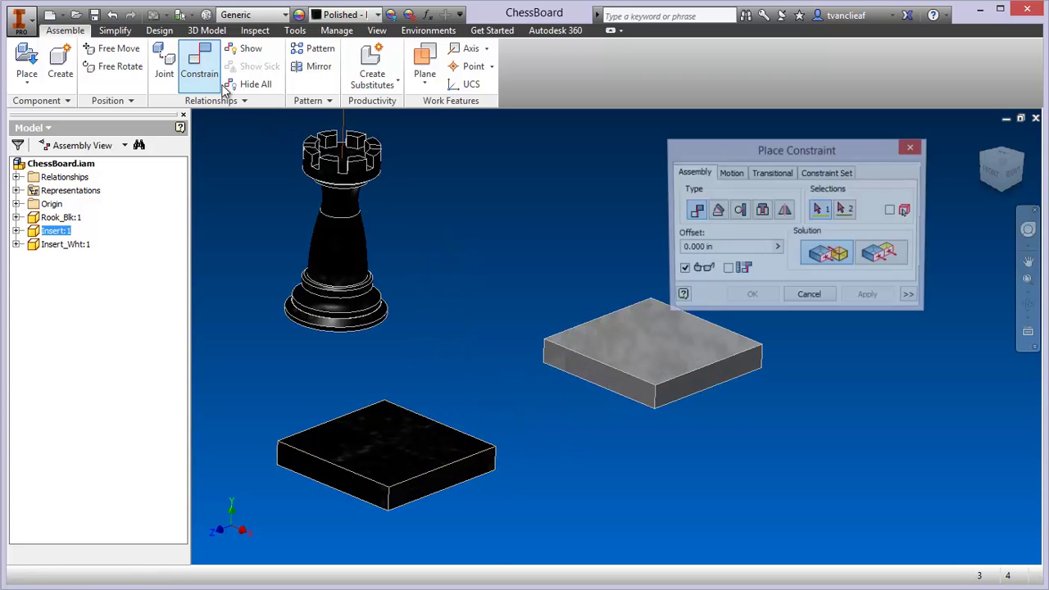
pyautogui.click(606, 377)
pyautogui.moveTo(755, 439); pyautogui.dragTo(591, 455, button='middle')
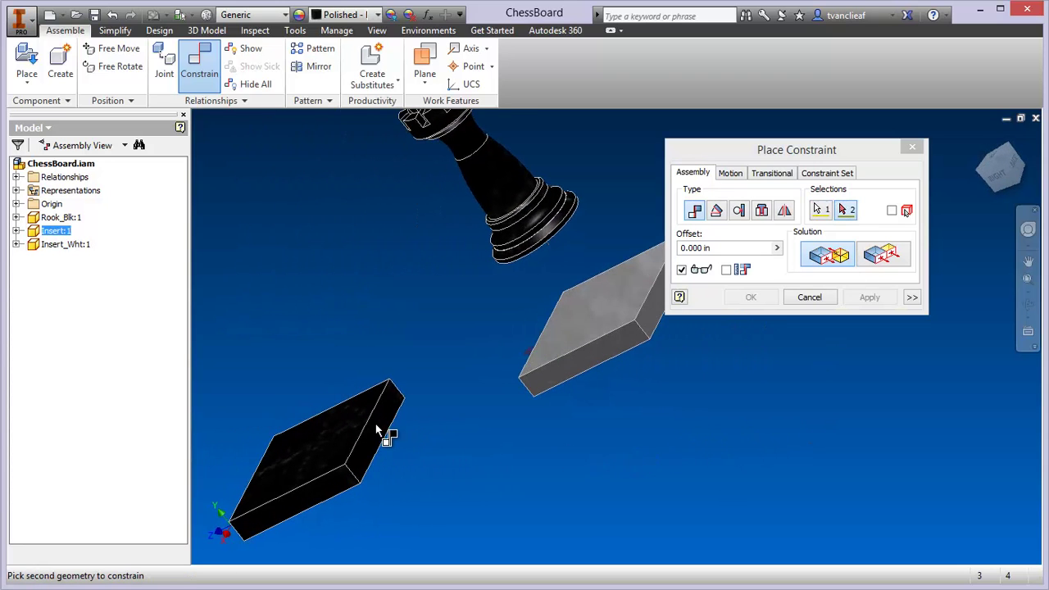
pyautogui.click(377, 426)
pyautogui.moveTo(585, 397); pyautogui.dragTo(700, 409, button='middle')
pyautogui.moveTo(598, 423); pyautogui.dragTo(730, 450, button='middle')
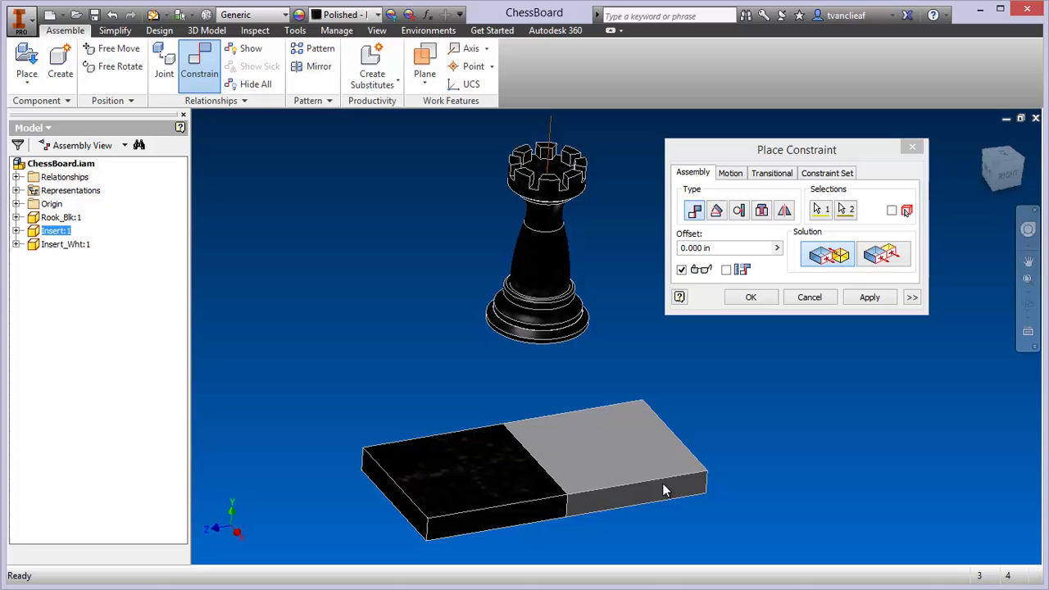
pyautogui.click(751, 298)
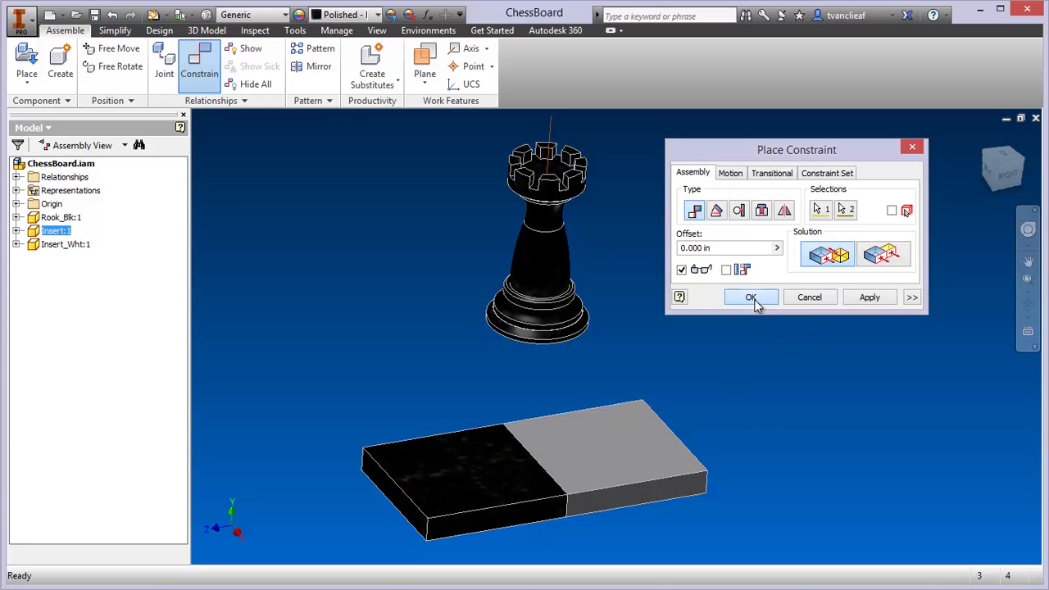
# - Move the rook back over the middle of the black insert and shift the joined pieces slightly to test their remaining freedom
pyautogui.moveTo(604, 481)
pyautogui.mouseDown()
pyautogui.moveTo(775, 403)
pyautogui.moveTo(590, 426)
pyautogui.moveTo(625, 476)
pyautogui.moveTo(615, 470)
pyautogui.mouseUp()
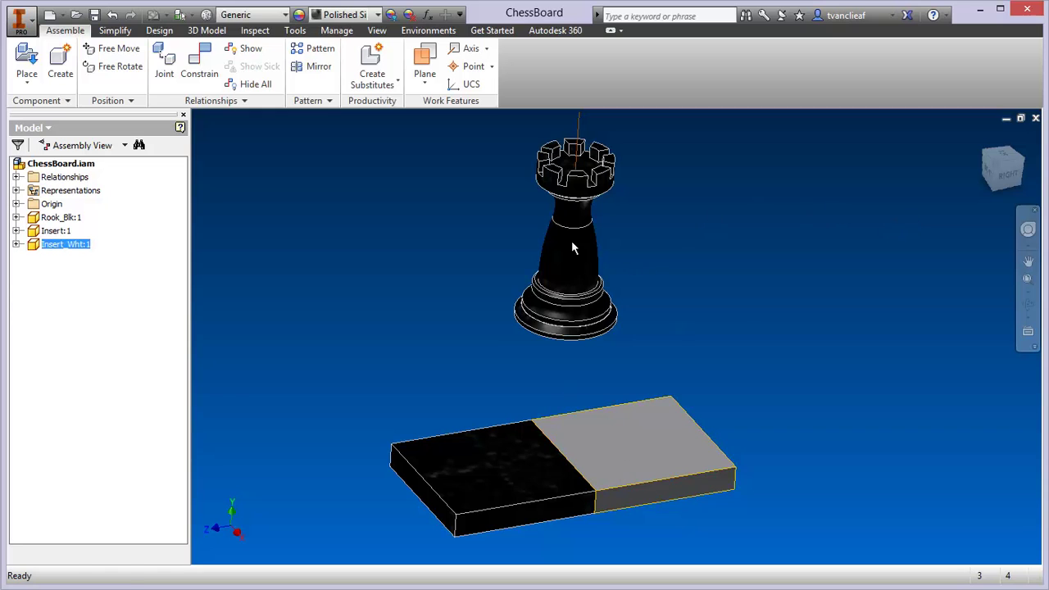
pyautogui.moveTo(571, 248); pyautogui.dragTo(498, 397)
pyautogui.moveTo(584, 418); pyautogui.dragTo(569, 293, button='middle')
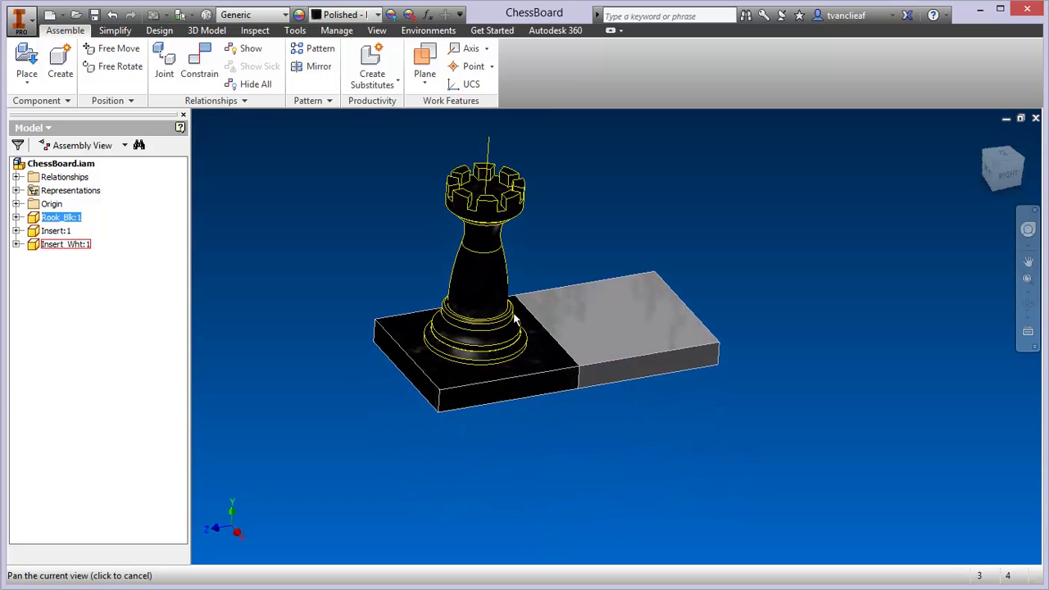
pyautogui.click(460, 370)
pyautogui.moveTo(491, 356); pyautogui.dragTo(502, 369, button='middle')
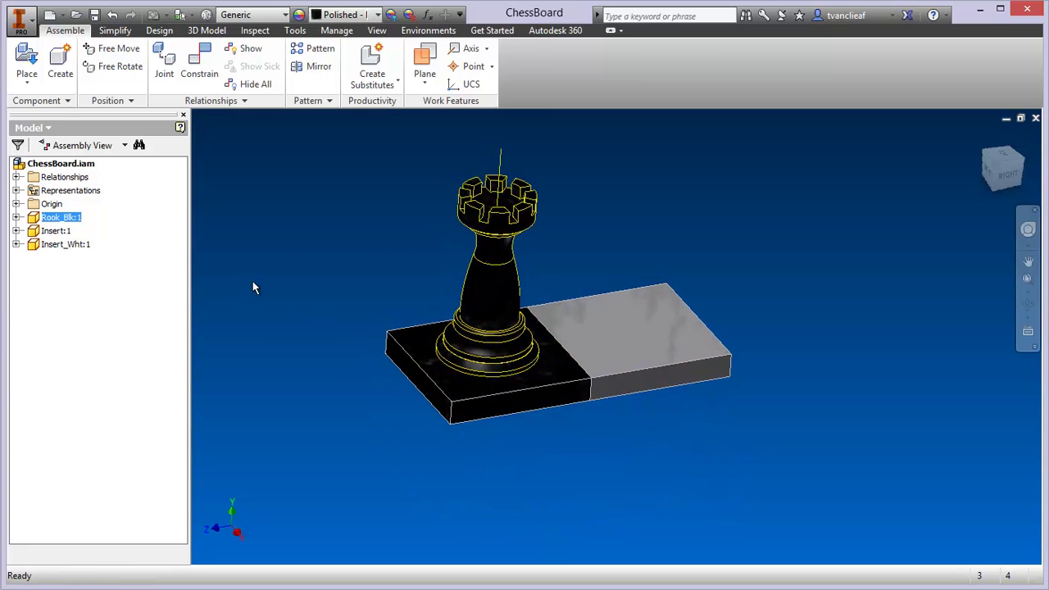
pyautogui.click(493, 261)
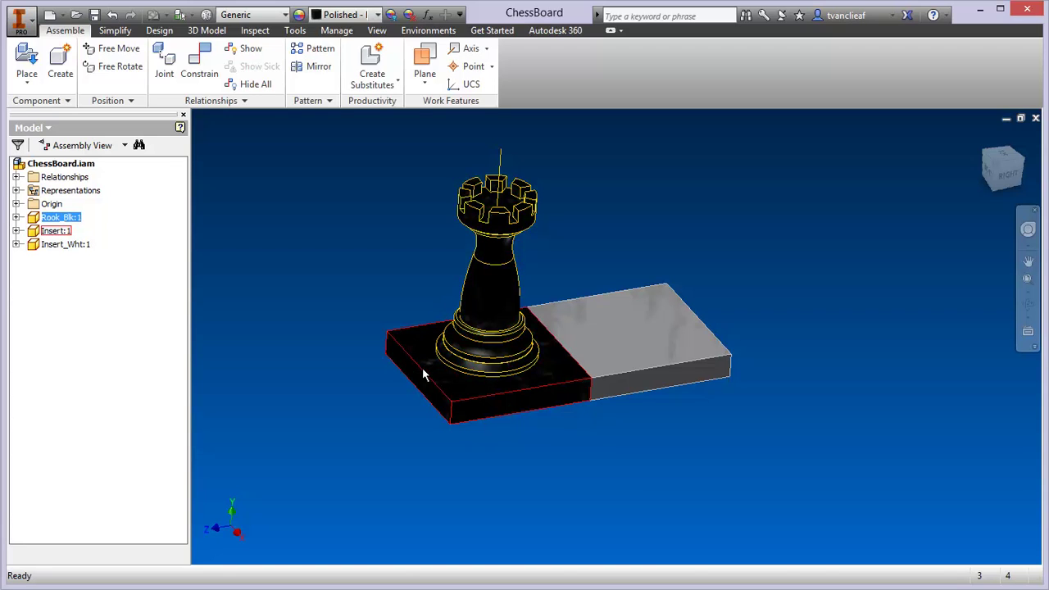
pyautogui.moveTo(409, 368); pyautogui.dragTo(404, 374, button='middle')
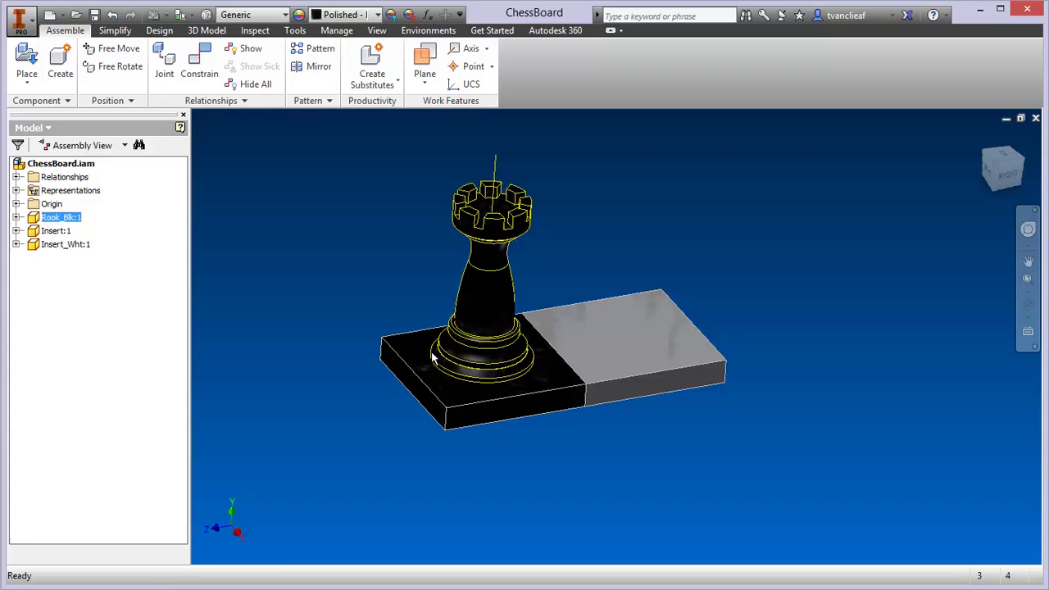
# - Mate the YZ plane from Rook_Blk:1's origin to the black insert's RIGHT-side narrow face with an offset of -.75 in
pyautogui.click(16, 217)
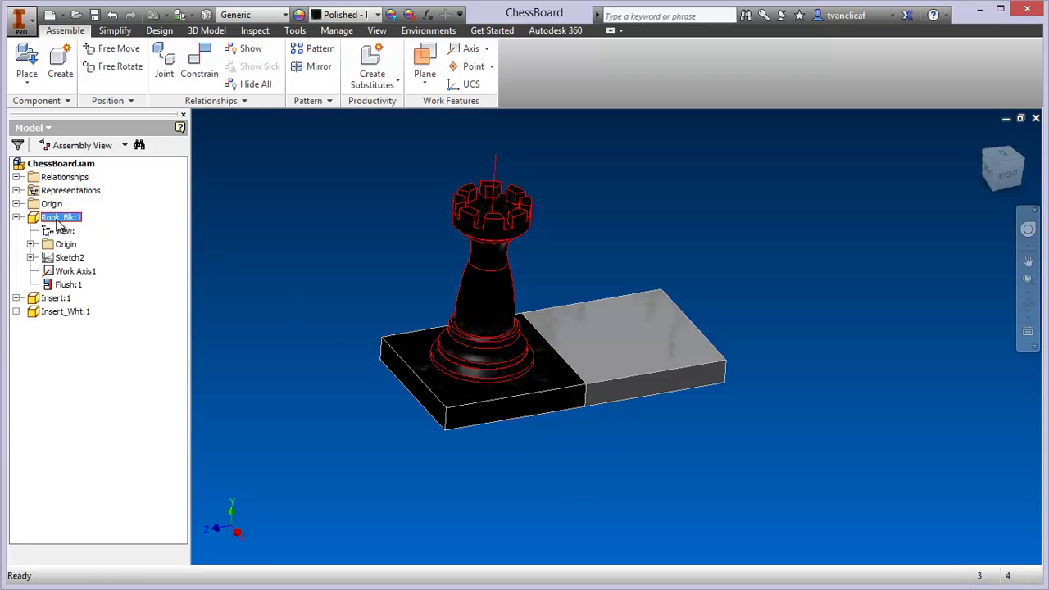
pyautogui.click(30, 245)
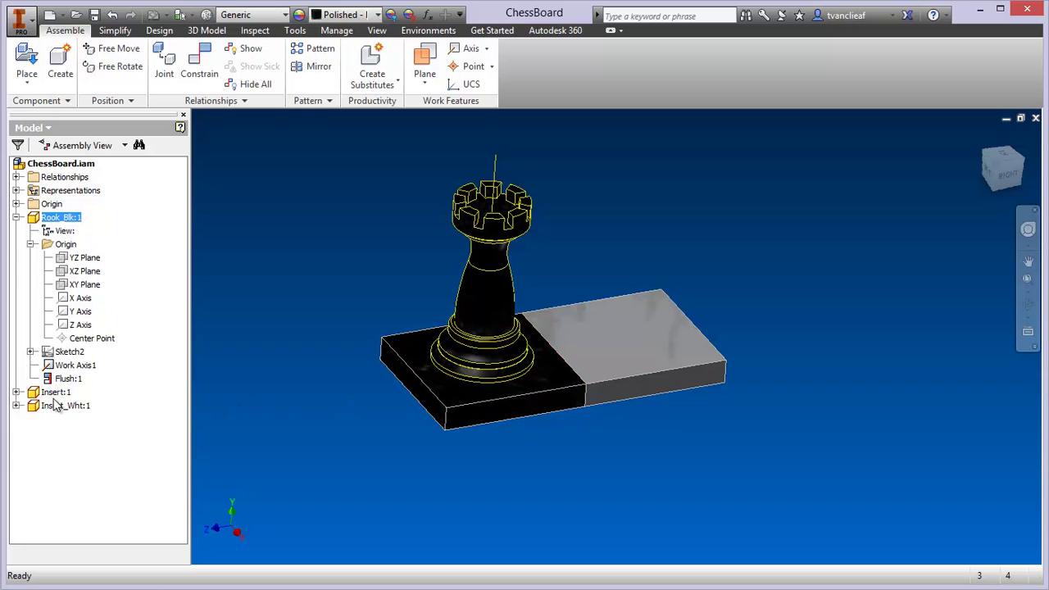
pyautogui.click(16, 393)
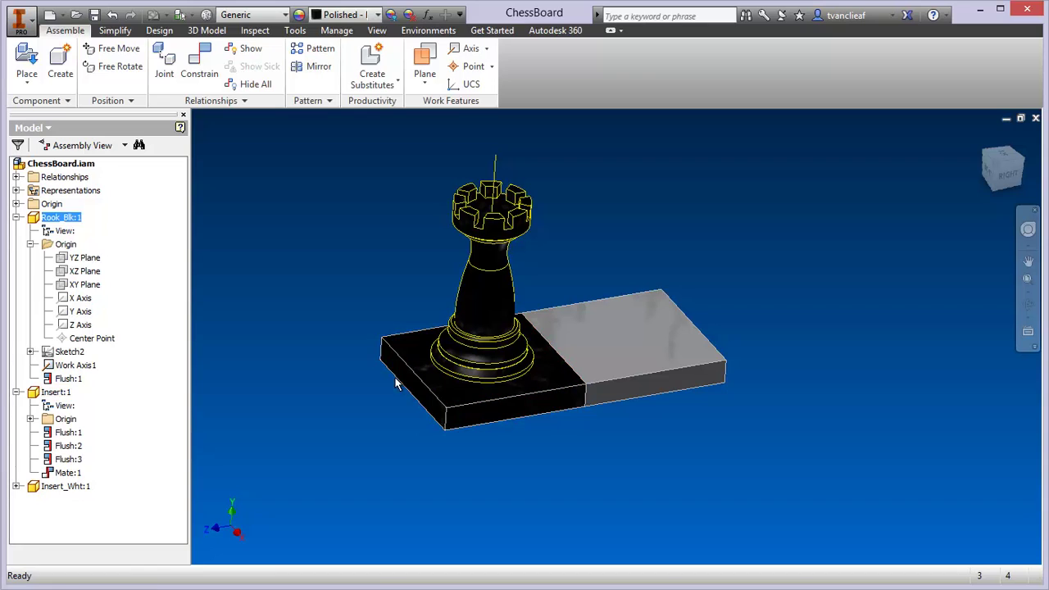
pyautogui.click(199, 77)
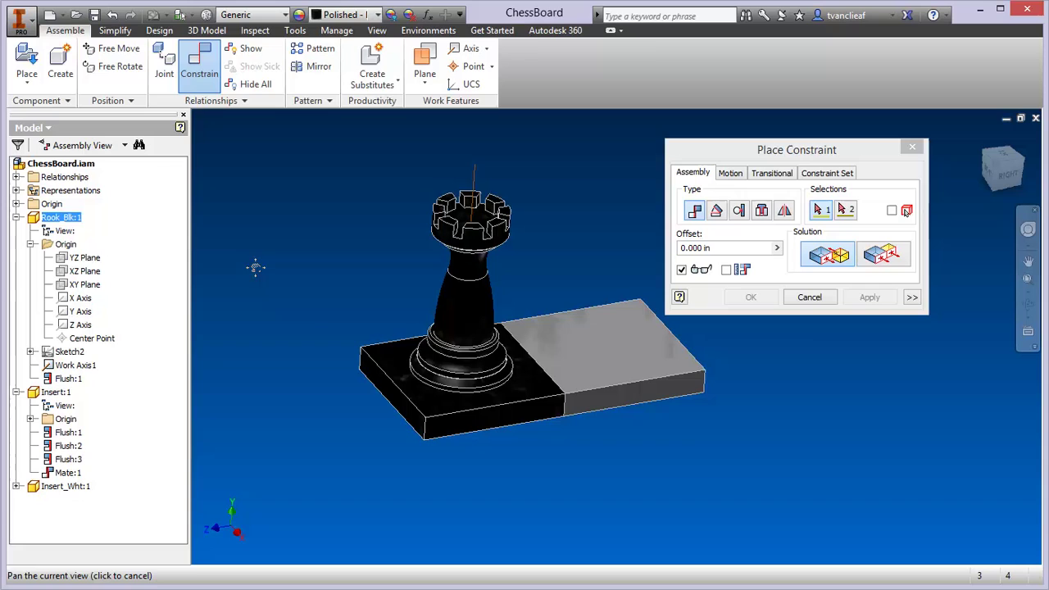
pyautogui.moveTo(256, 268); pyautogui.dragTo(286, 303, button='middle')
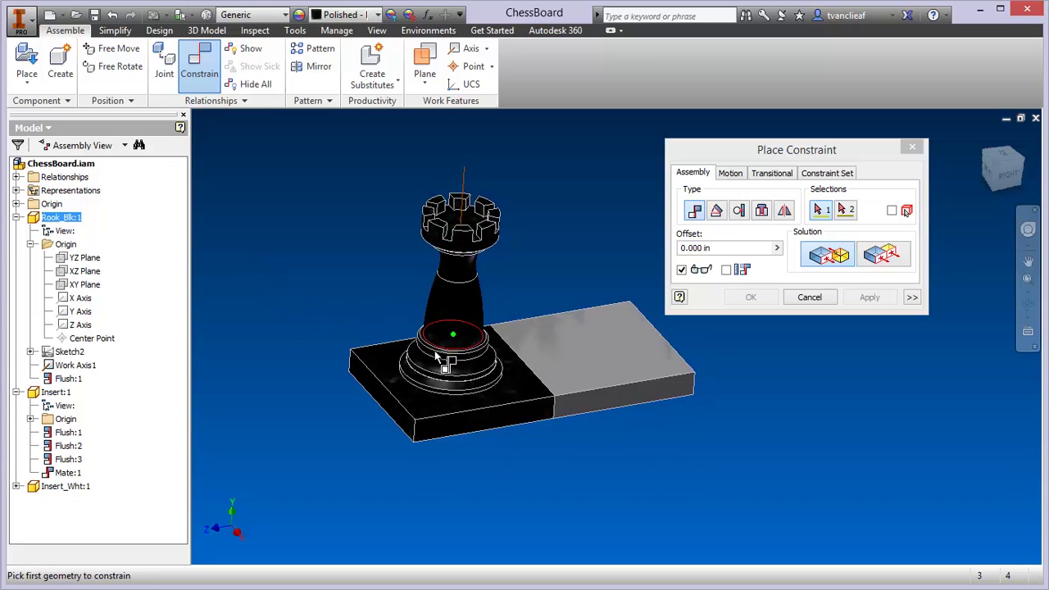
pyautogui.click(89, 261)
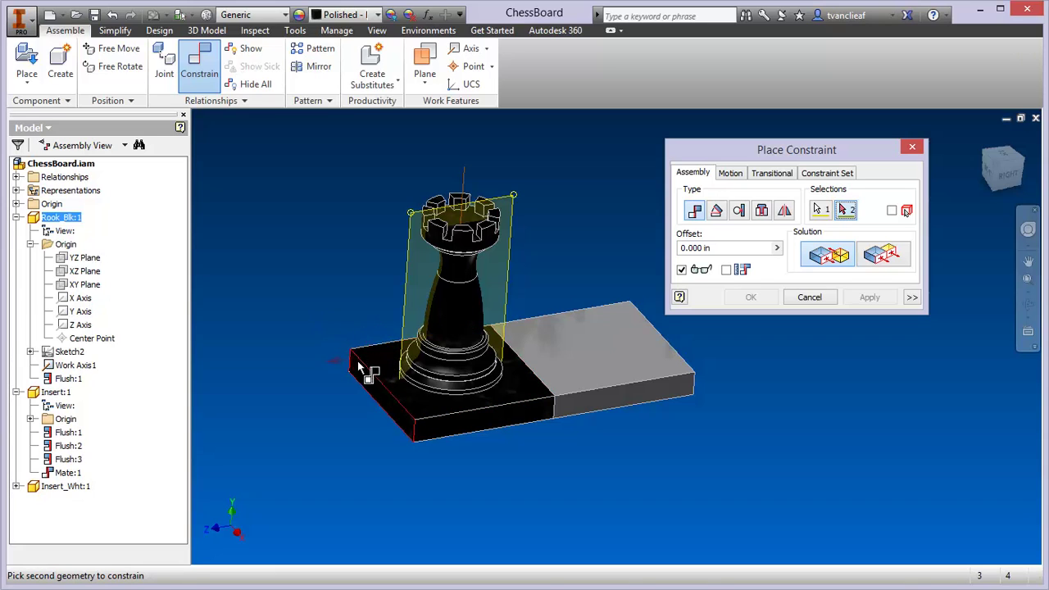
pyautogui.click(452, 428)
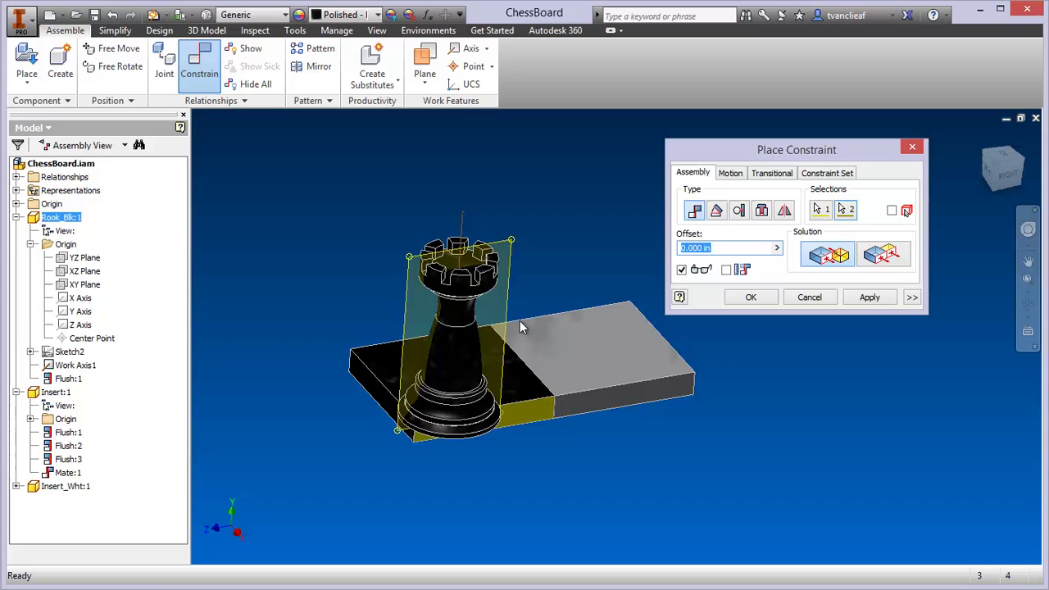
pyautogui.click(698, 248)
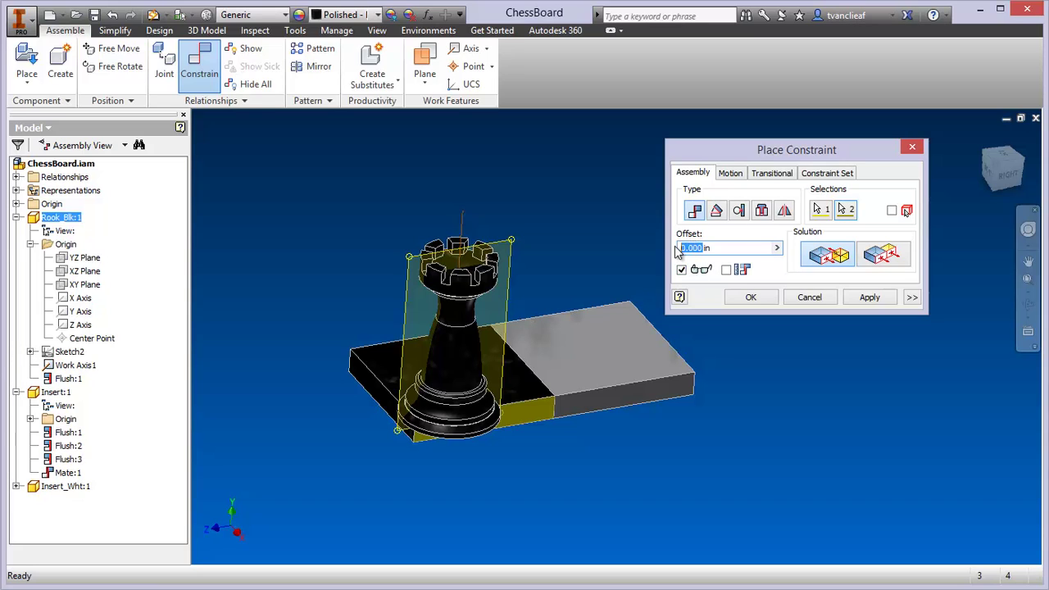
pyautogui.write('.75')
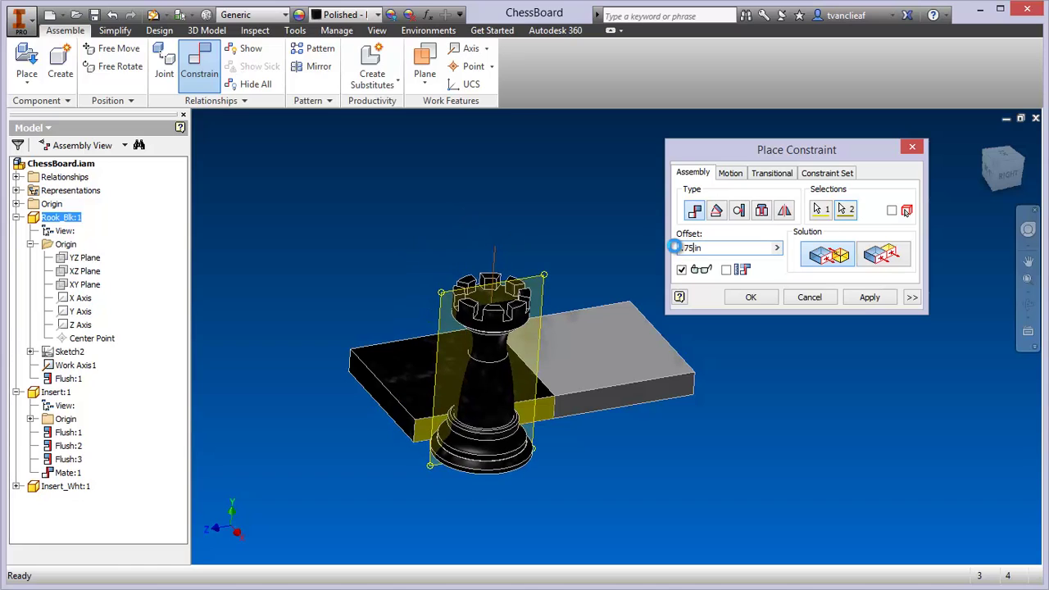
pyautogui.click(682, 248)
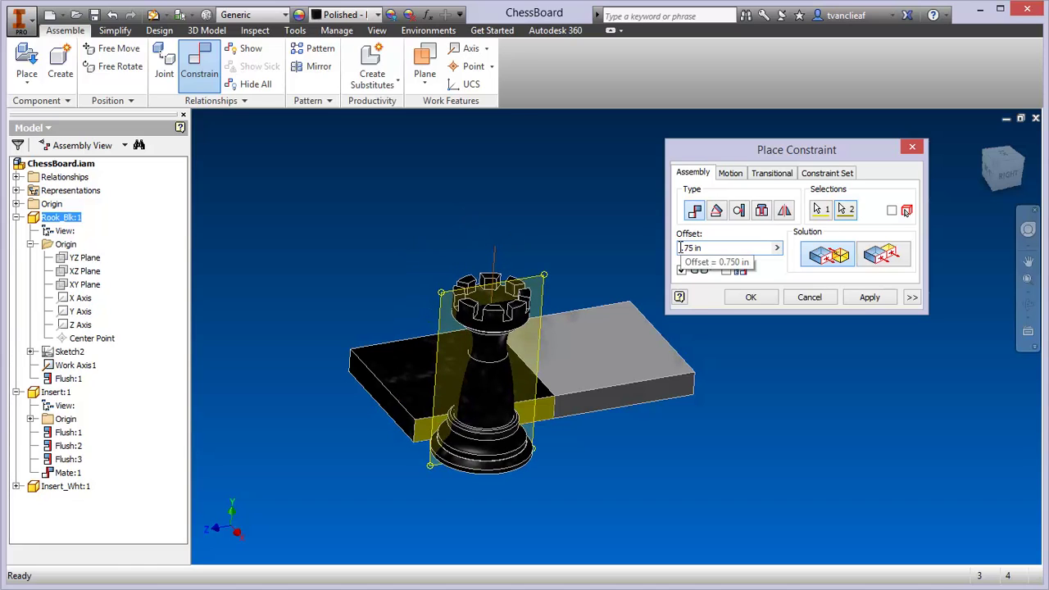
pyautogui.write('-')
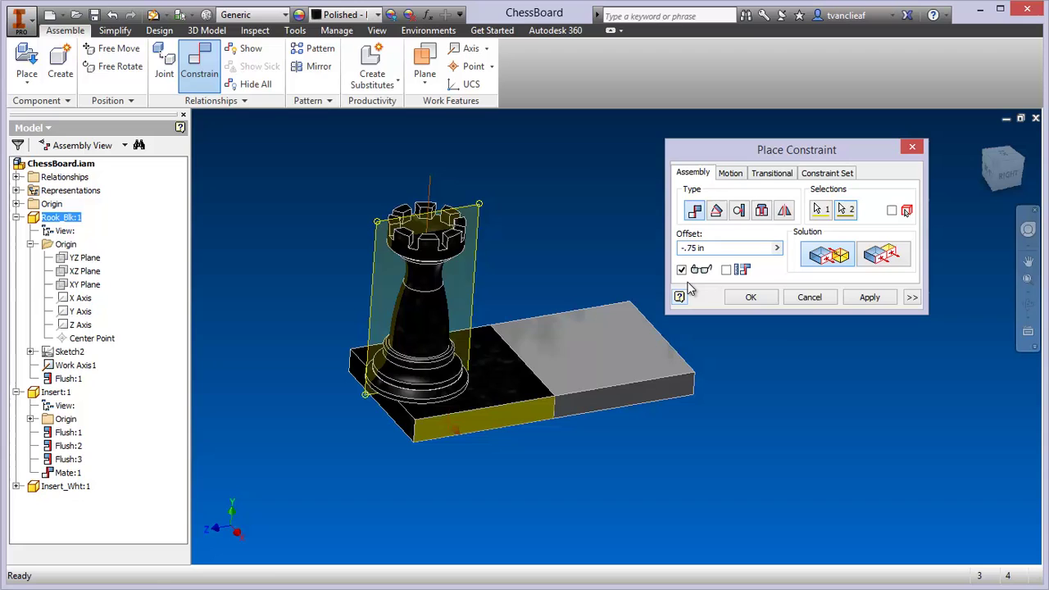
pyautogui.click(870, 297)
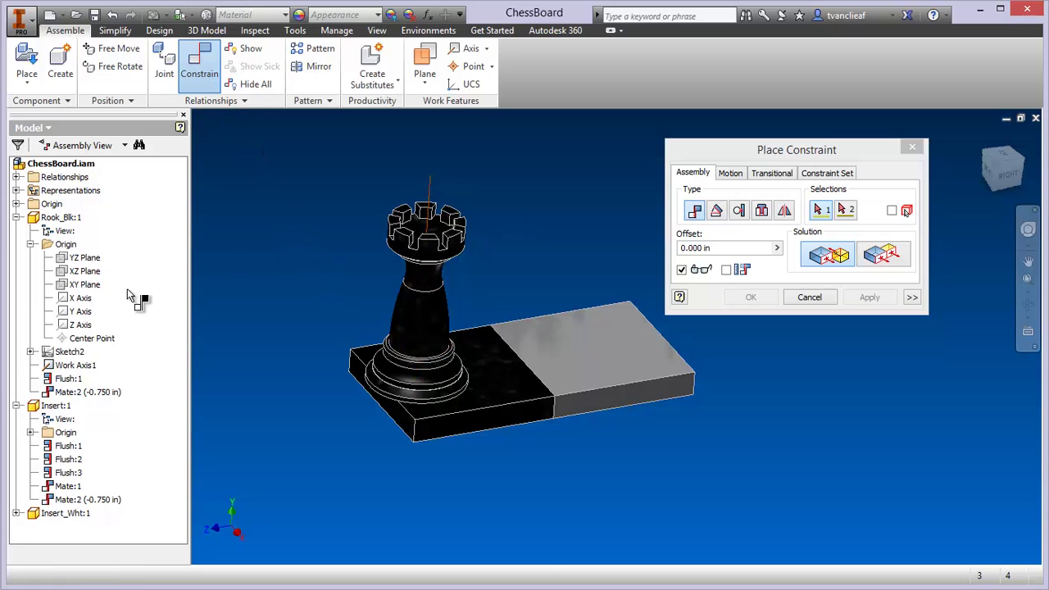
# - Mate the rook's XY origin plane to the black insert's side face opposite the white insert with an offset of -.75 in
pyautogui.click(83, 282)
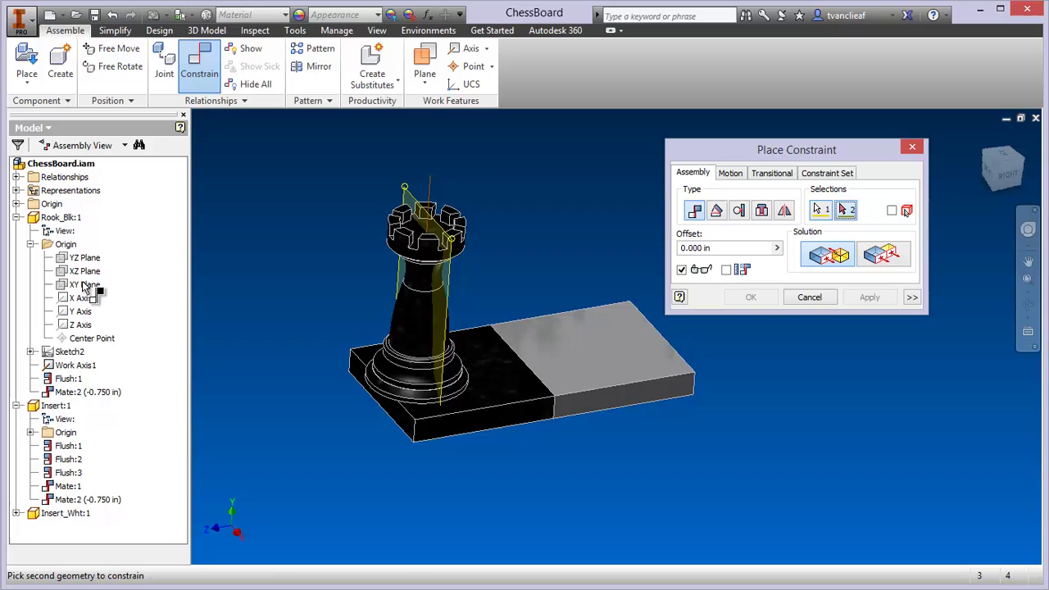
pyautogui.click(399, 413)
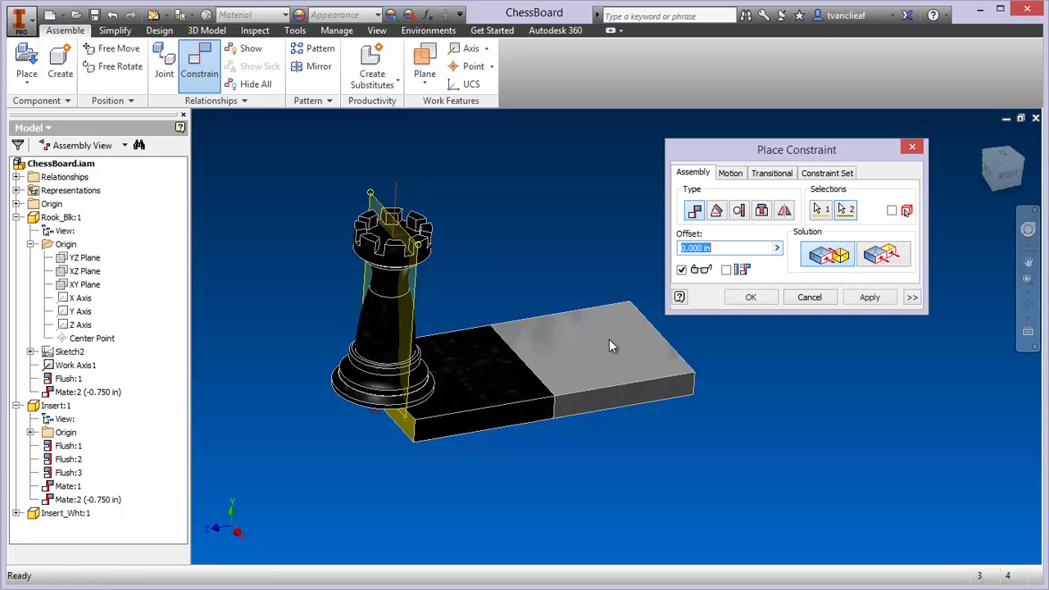
pyautogui.write('-')
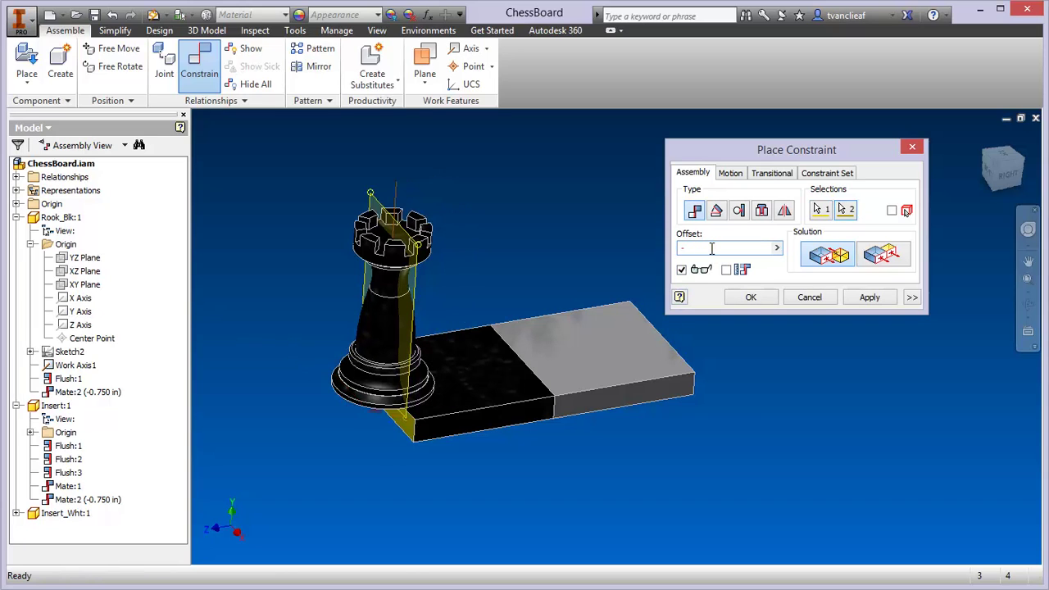
pyautogui.write('.75')
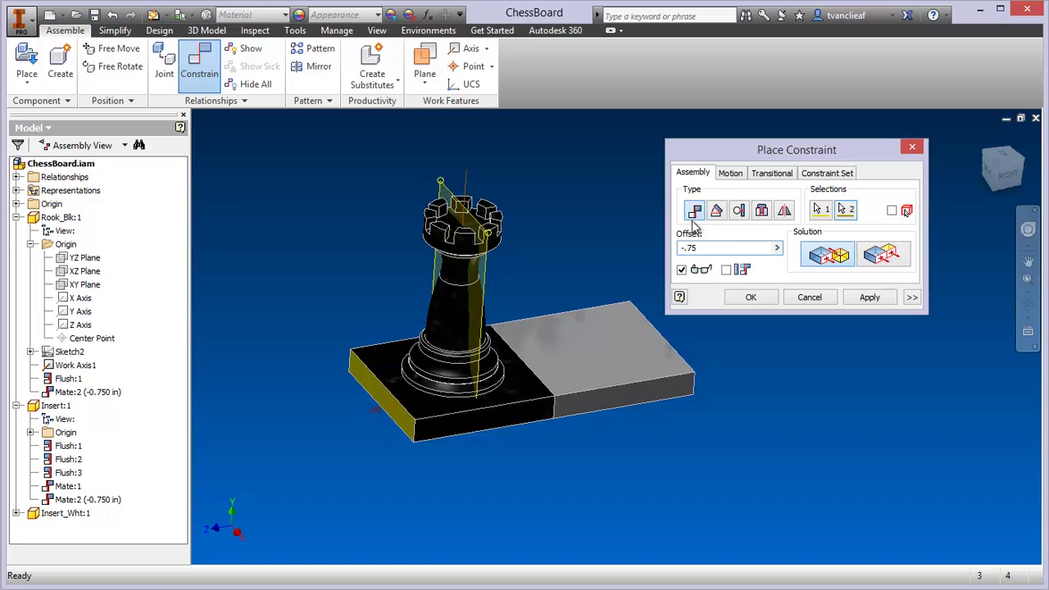
pyautogui.click(742, 297)
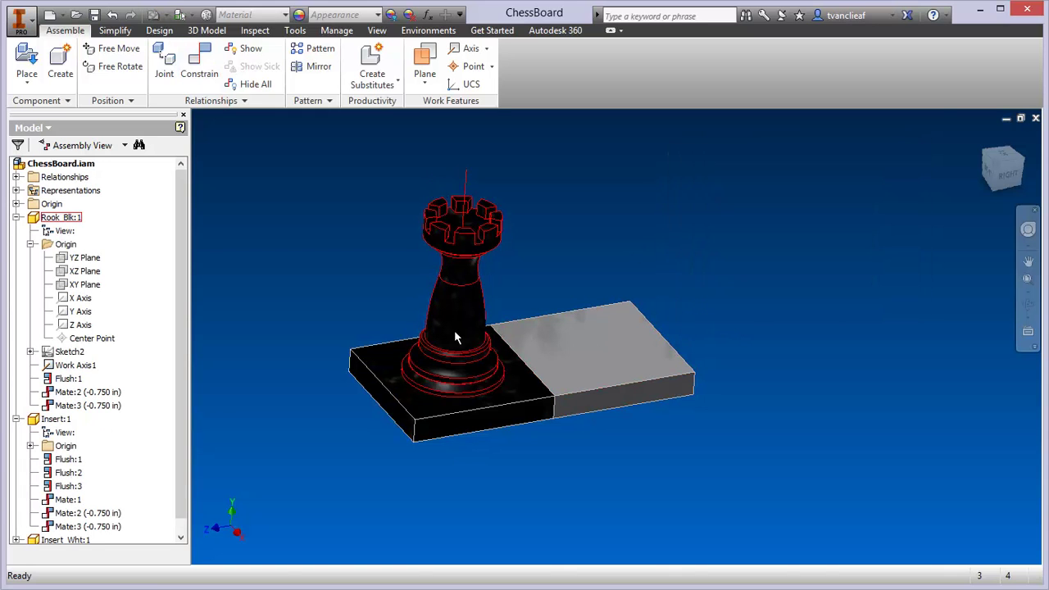
# - Move the rook and white insert around to test the constraints, and check the rook's centring on its square from the top view
pyautogui.moveTo(479, 311); pyautogui.dragTo(586, 329)
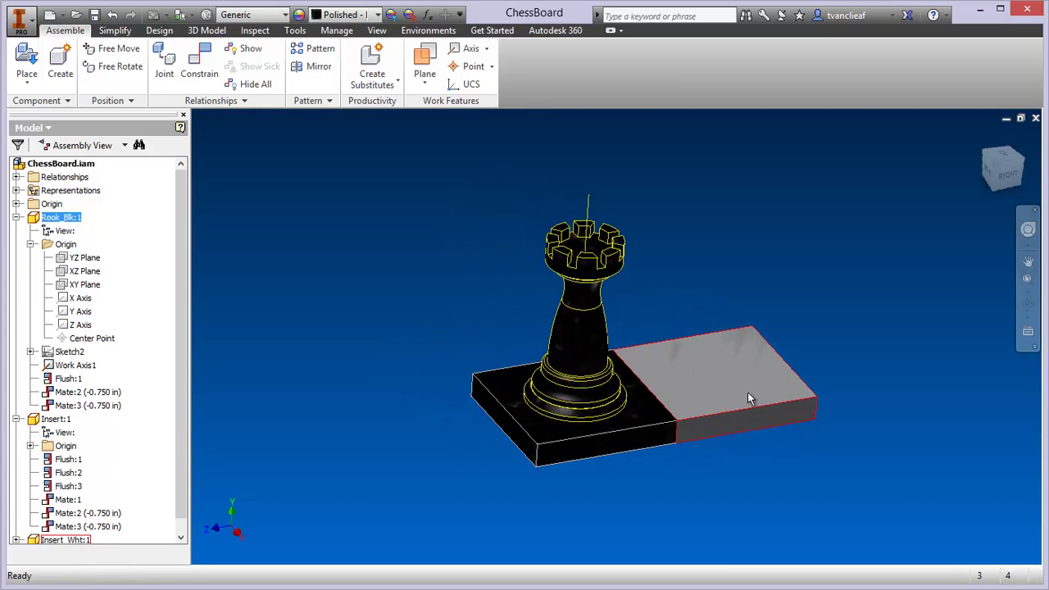
pyautogui.moveTo(748, 392); pyautogui.dragTo(652, 373)
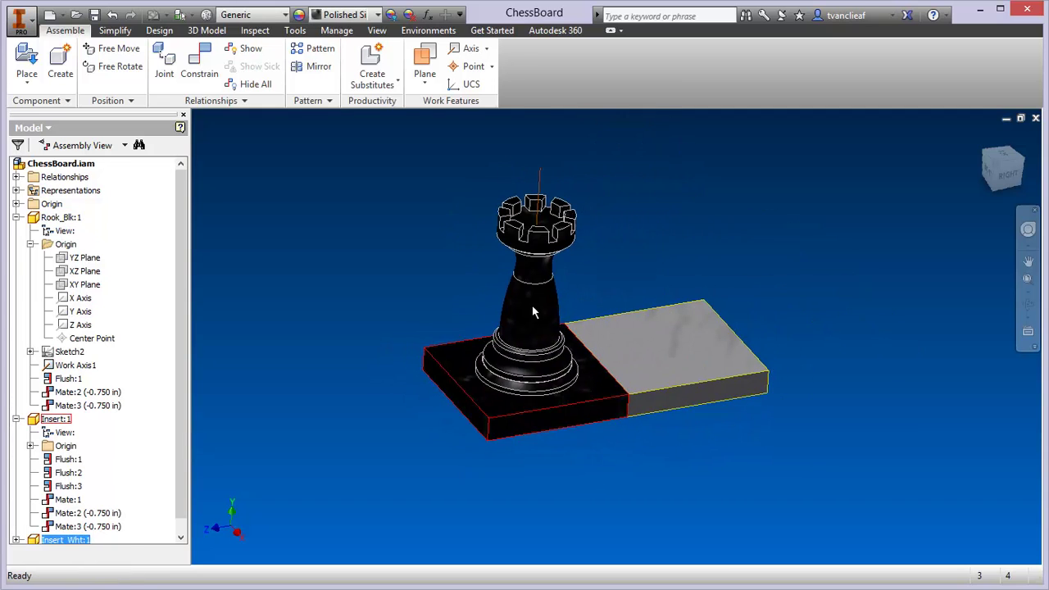
pyautogui.moveTo(534, 312); pyautogui.dragTo(447, 307)
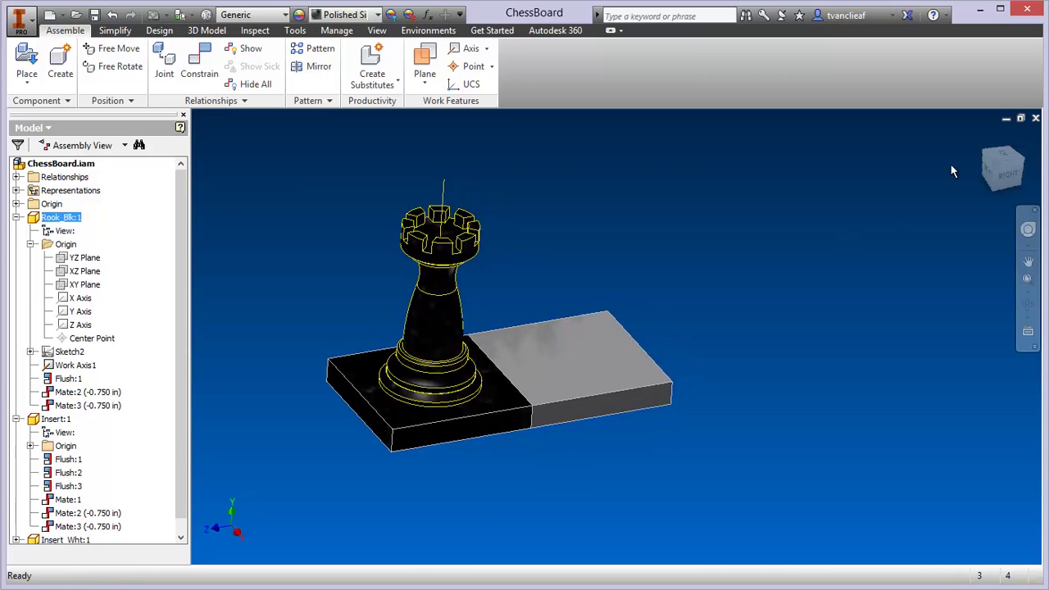
pyautogui.click(1007, 159)
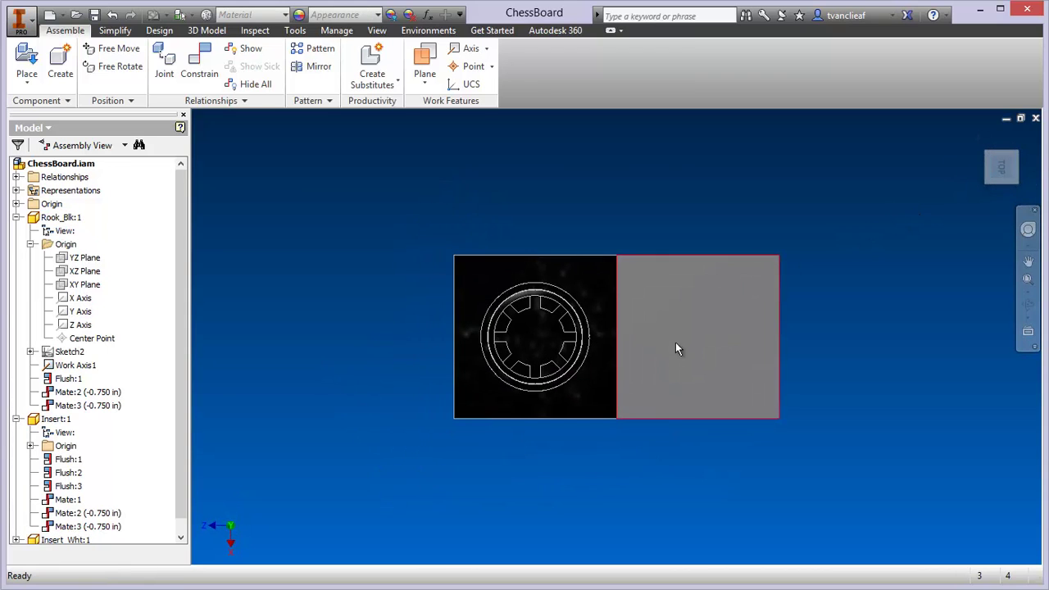
pyautogui.scroll(-3, 460, 278)
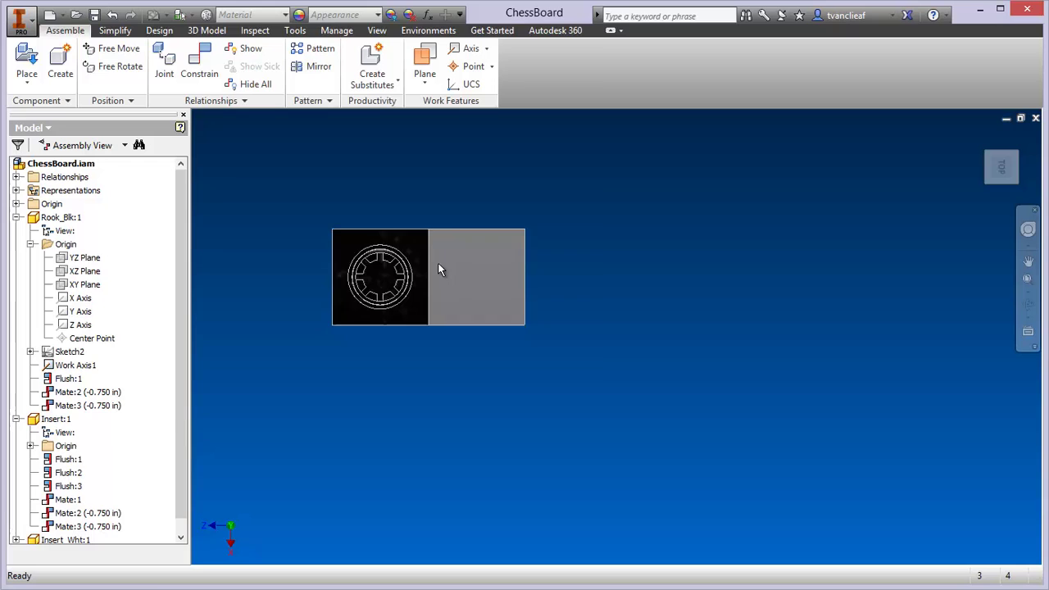
pyautogui.scroll(6, 439, 270)
pyautogui.scroll(-3, 459, 203)
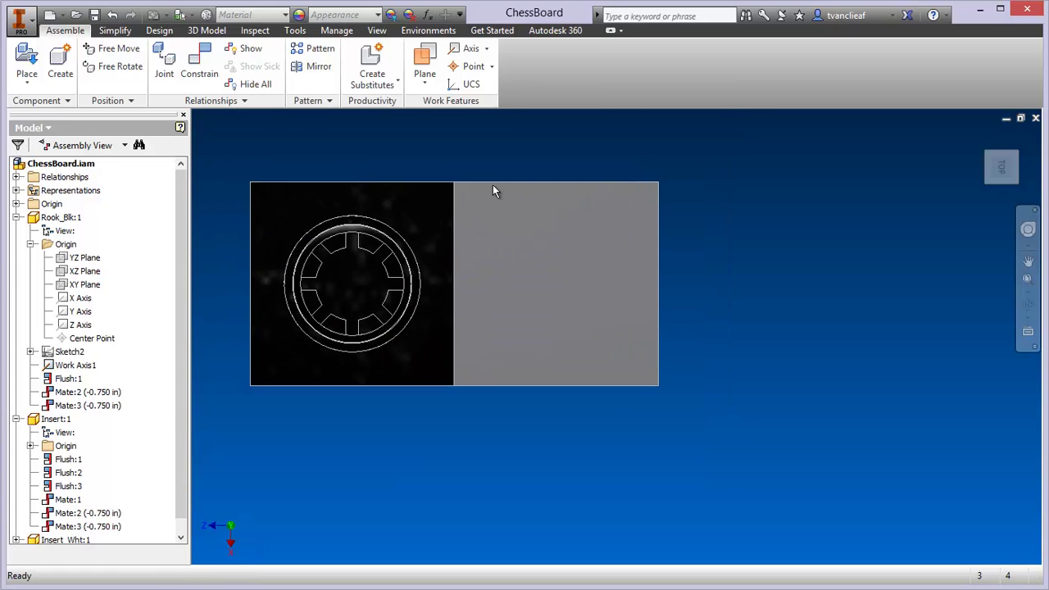
# - Collapse the Insert:1 component and the rook's Origin folder in the model tree
pyautogui.click(16, 420)
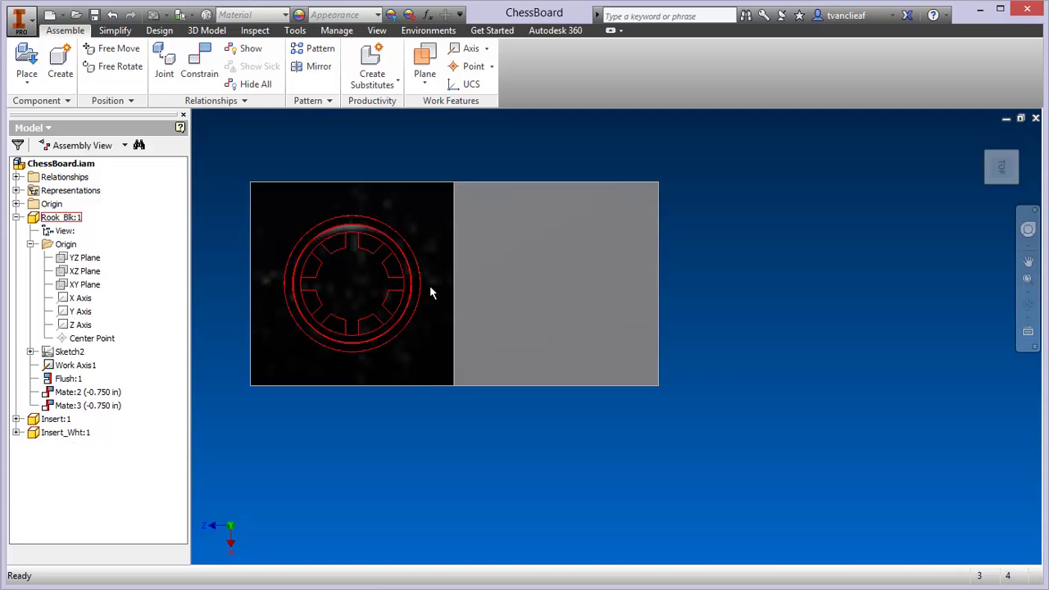
pyautogui.click(31, 245)
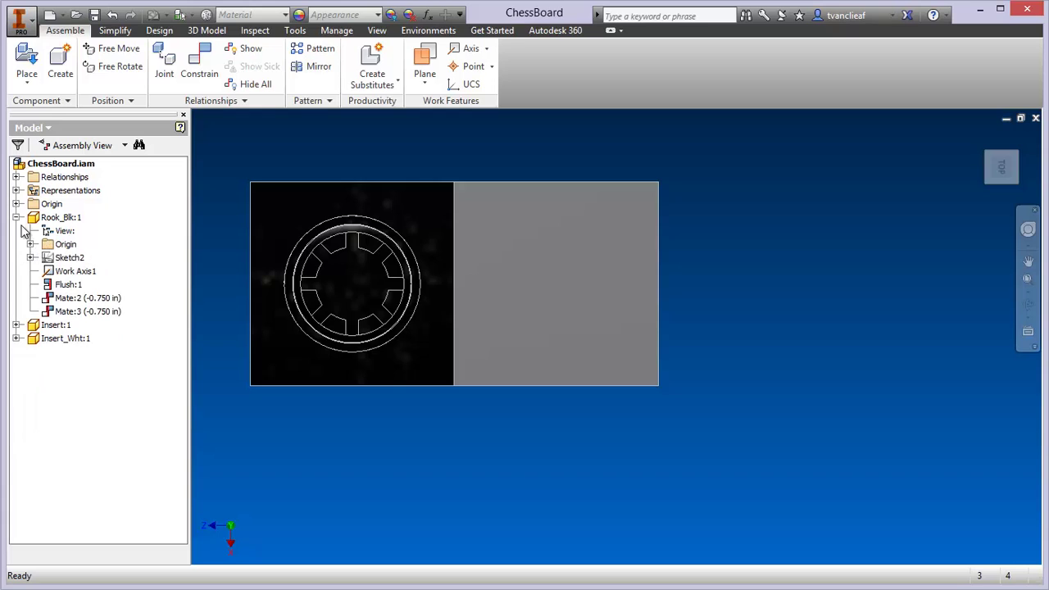
# - Set the offset of the white insert's Mate:1 constraint to 0.125 in, leaving a gap between the two inserts
pyautogui.click(16, 326)
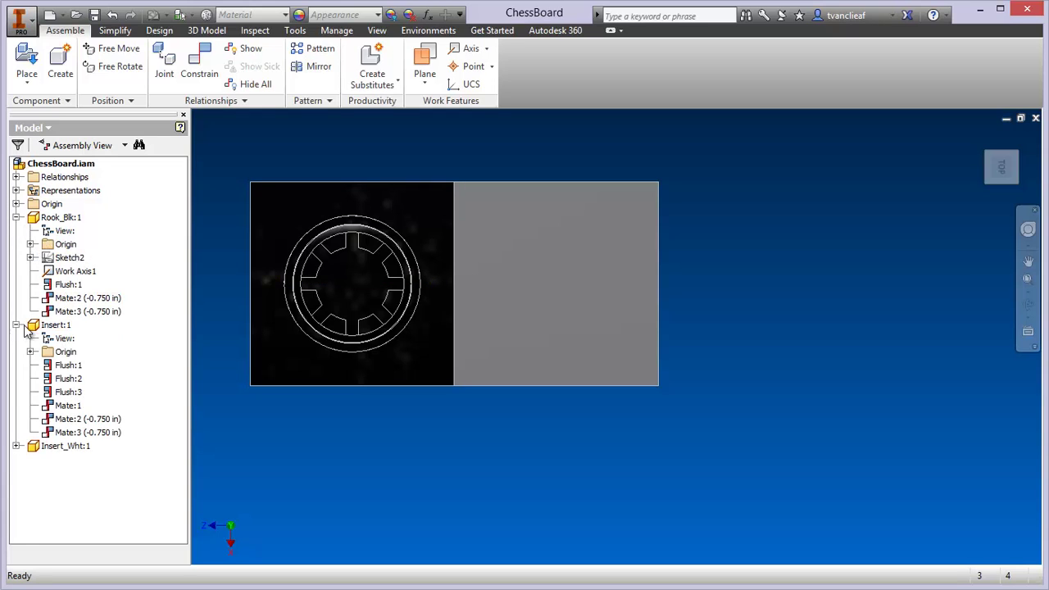
pyautogui.click(16, 325)
pyautogui.click(17, 339)
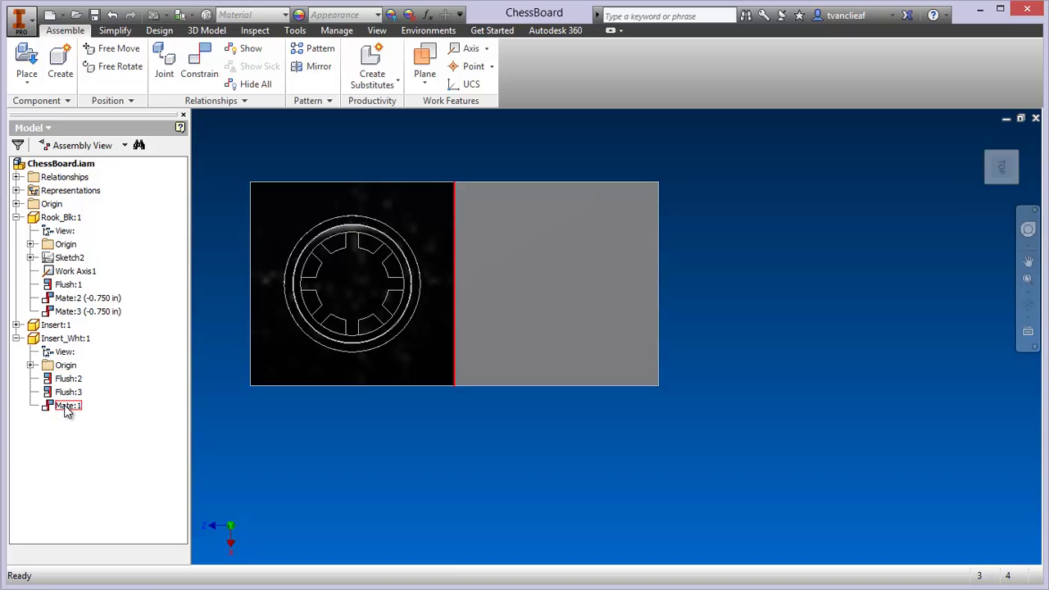
pyautogui.click(67, 406)
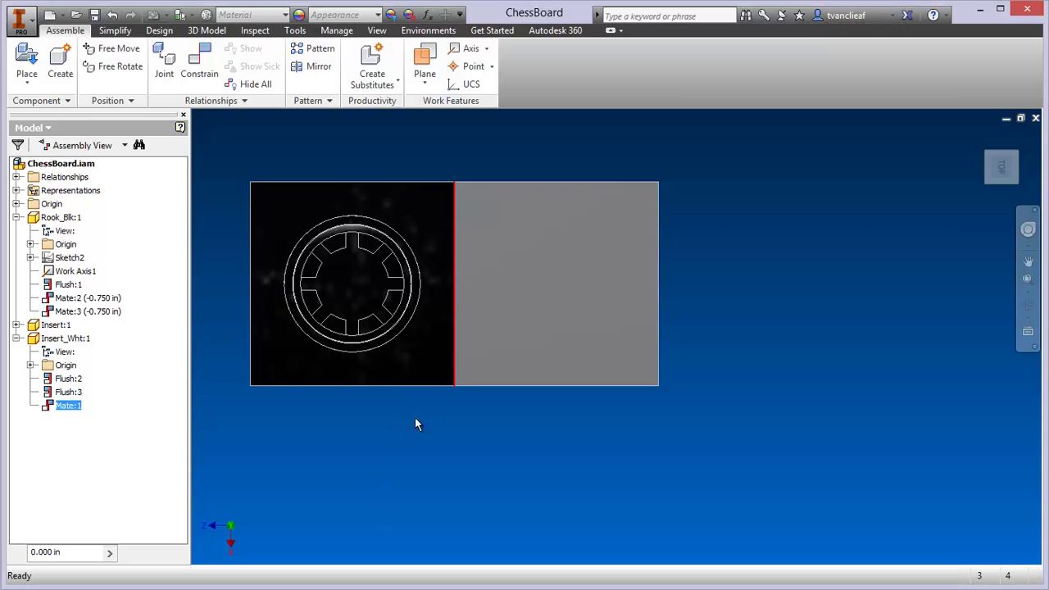
pyautogui.click(51, 554)
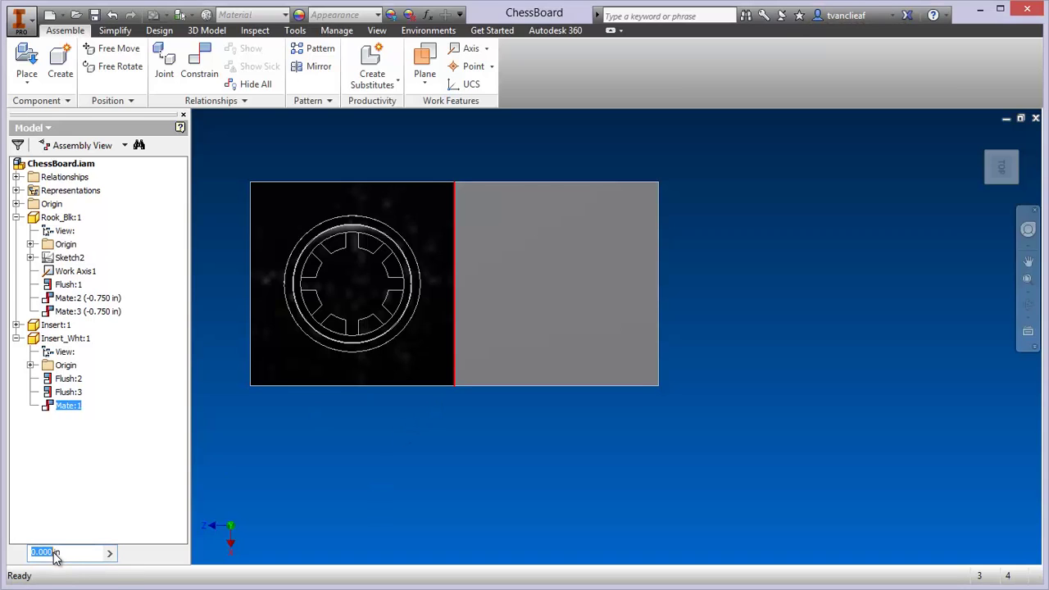
pyautogui.write('-')
pyautogui.write('125')
pyautogui.press('Return')
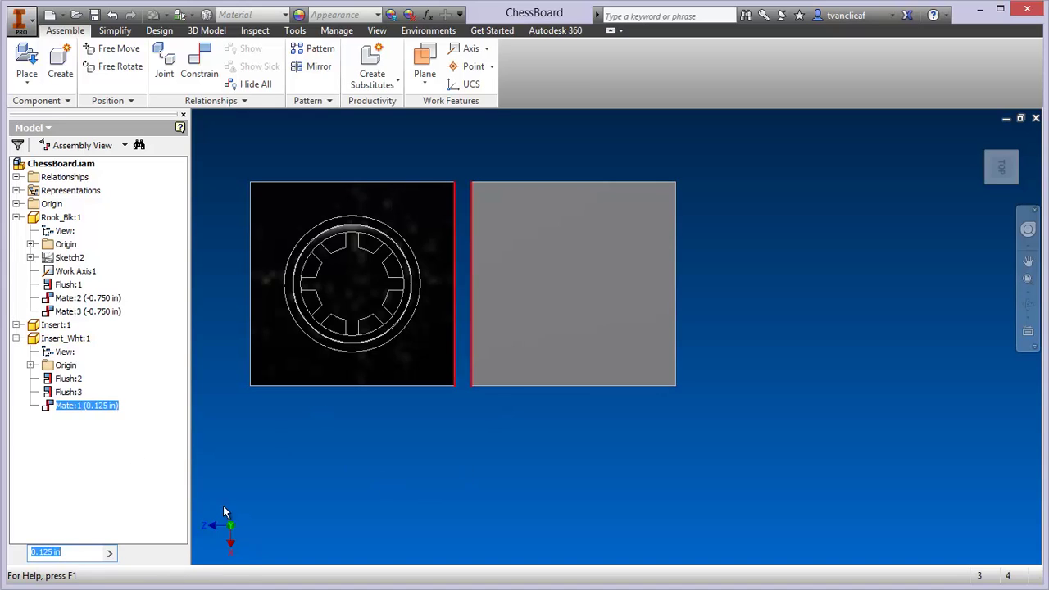
pyautogui.click(425, 421)
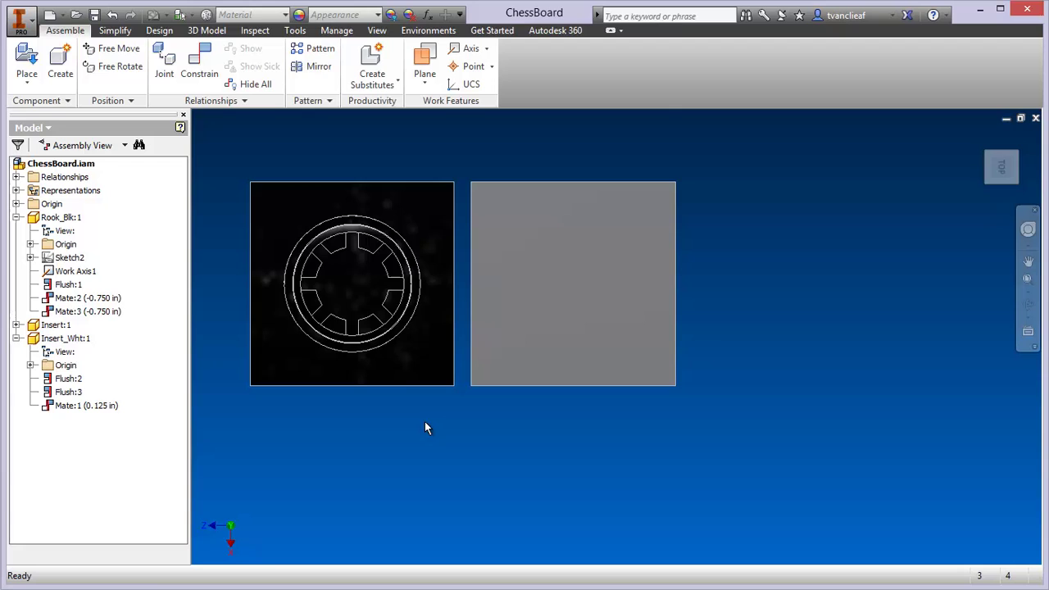
pyautogui.scroll(3, 431, 341)
pyautogui.moveTo(460, 378); pyautogui.dragTo(500, 342, button='middle')
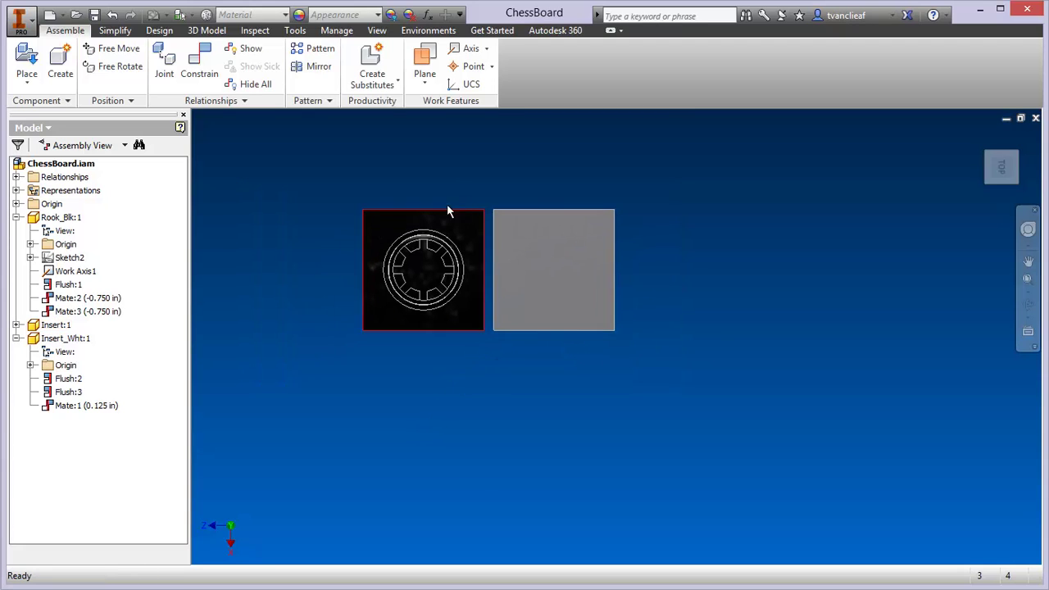
pyautogui.scroll(-2, 399, 345)
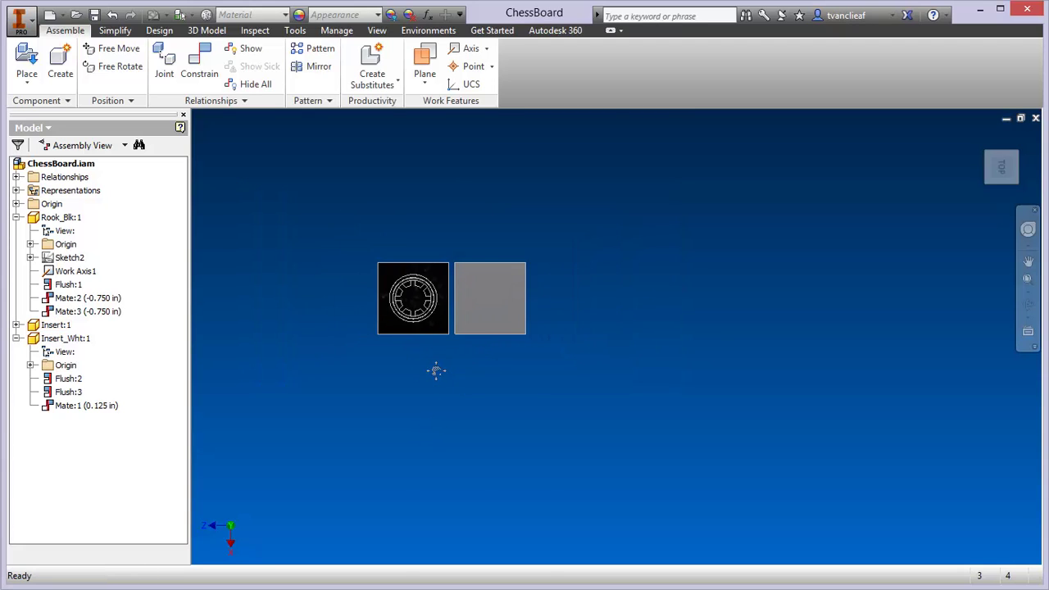
pyautogui.moveTo(434, 368); pyautogui.dragTo(412, 366, button='middle')
pyautogui.scroll(2, 374, 339)
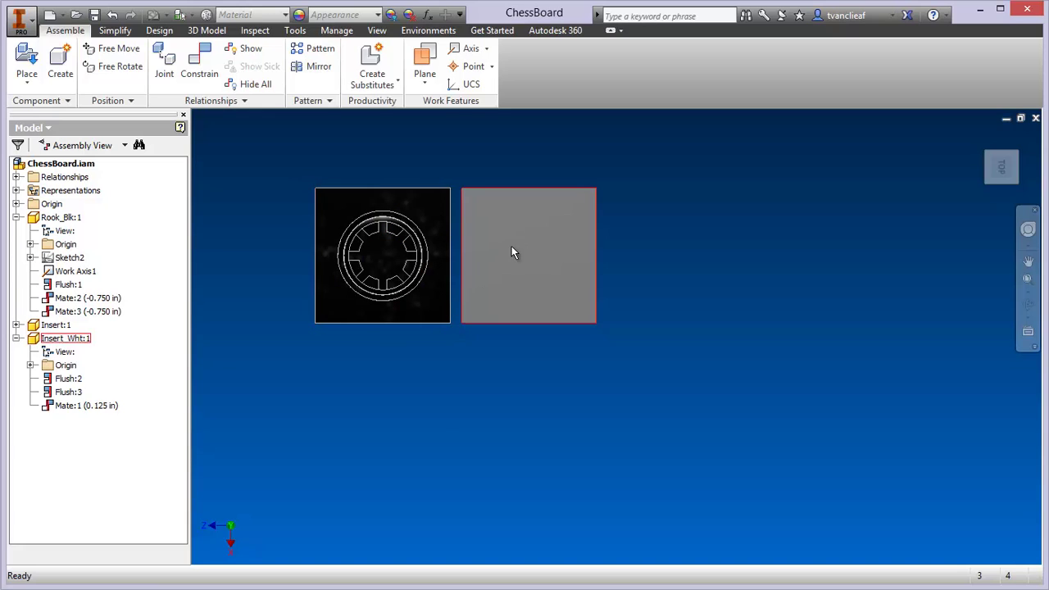
pyautogui.moveTo(397, 365); pyautogui.dragTo(346, 297, button='middle')
pyautogui.scroll(-2, 375, 349)
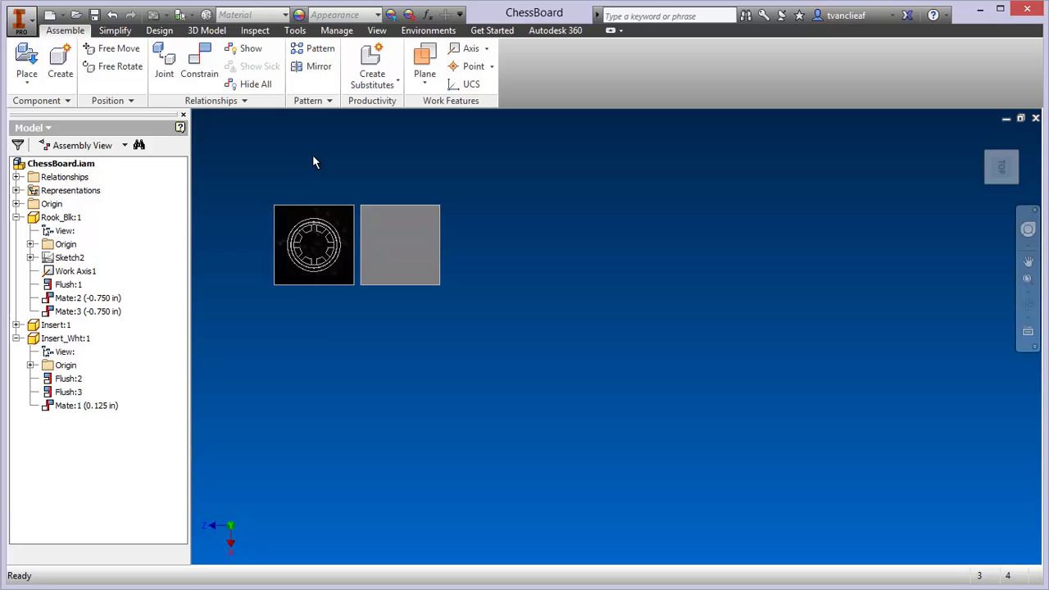